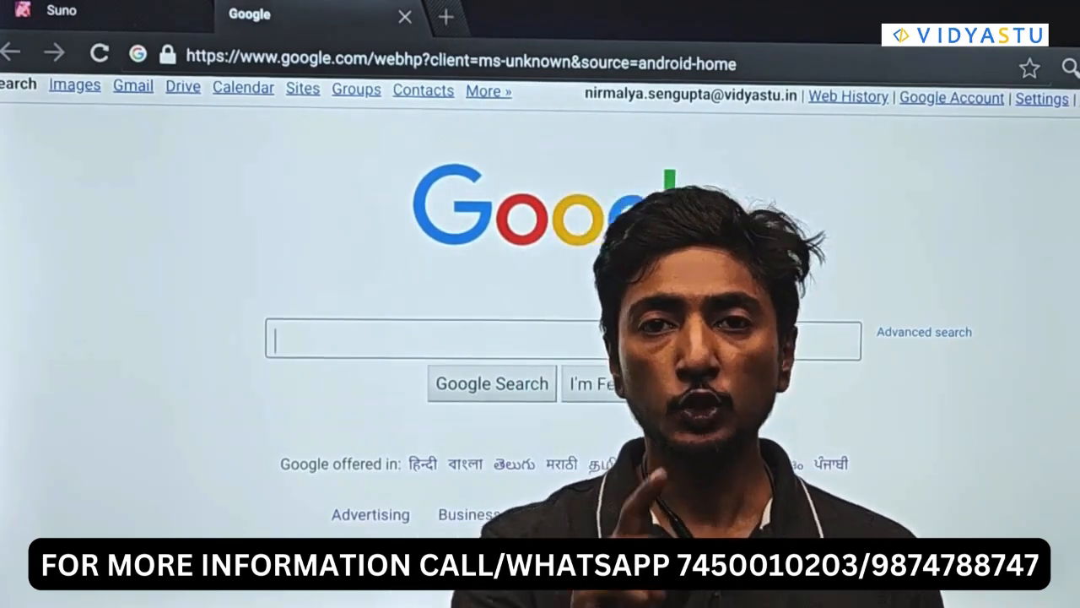
- Search Google for the Slidesgo presentation maker and open its Free AI Presentation Maker page
click(452, 346)
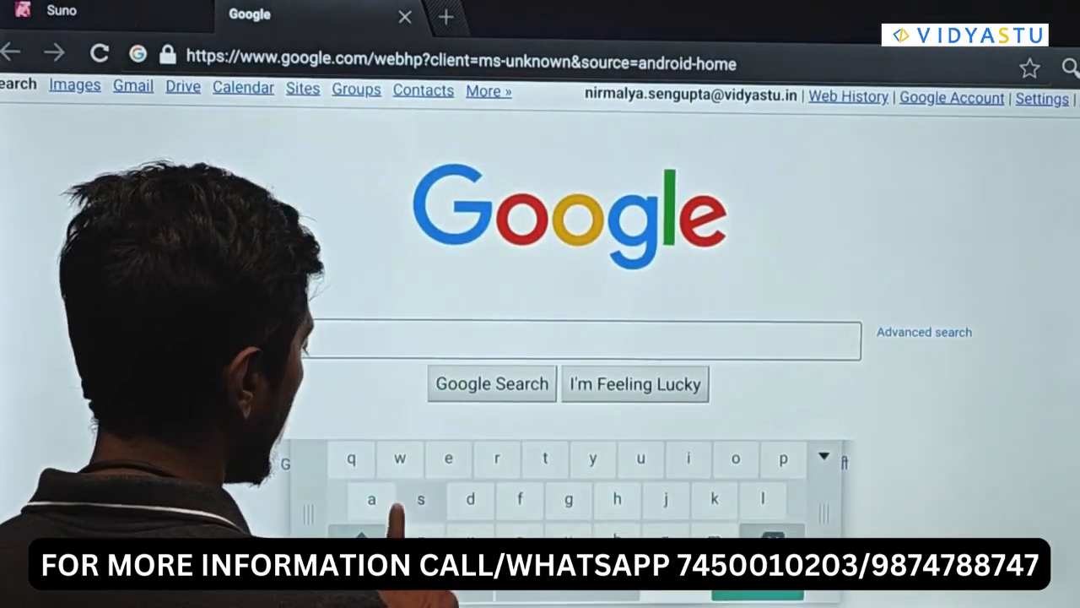
text(sl)
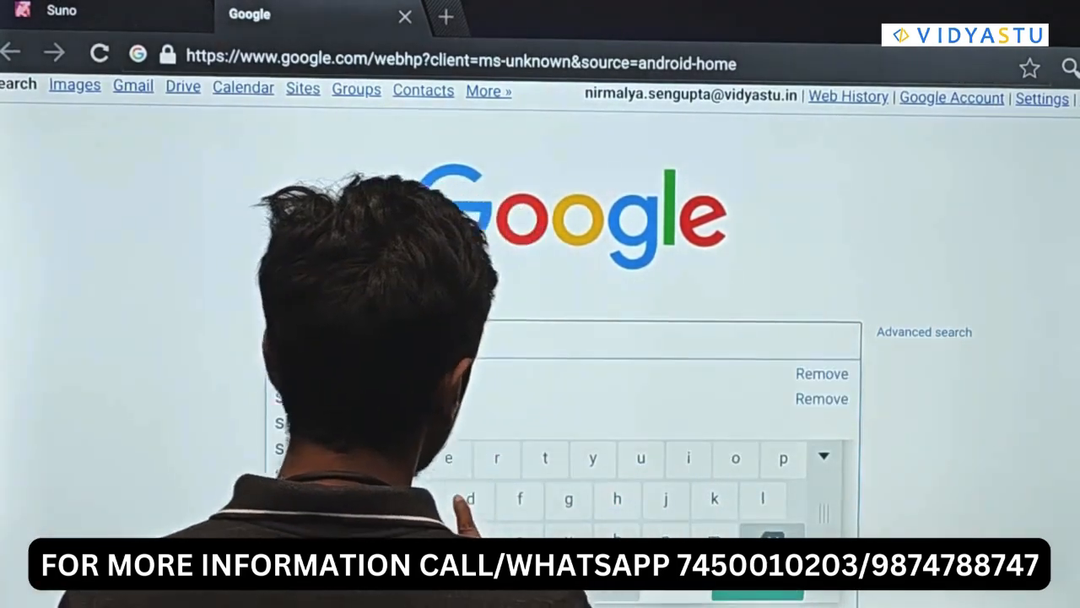
text(es g)
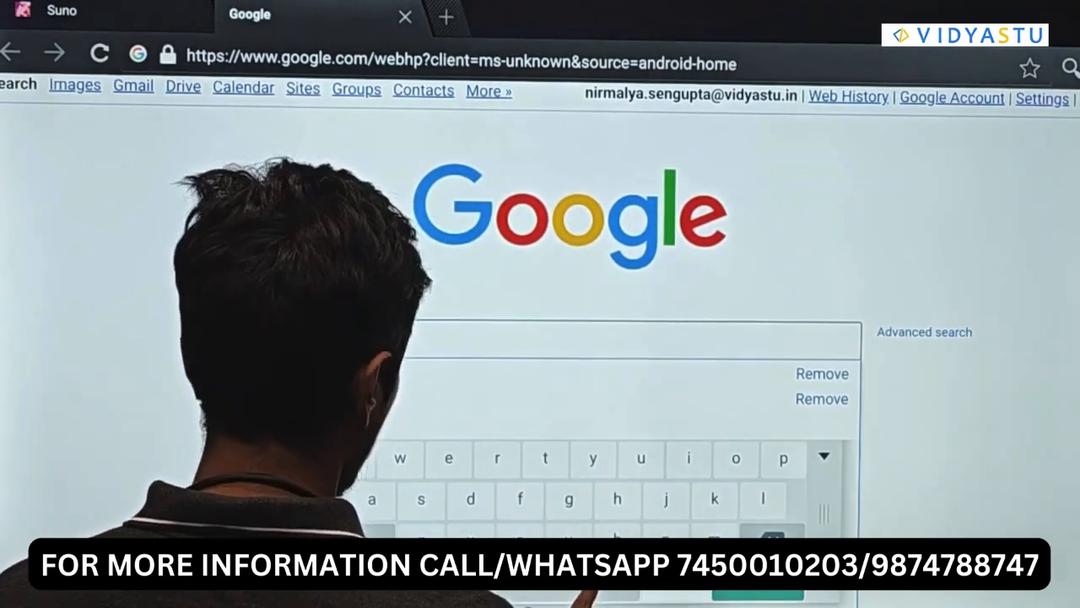
click(334, 419)
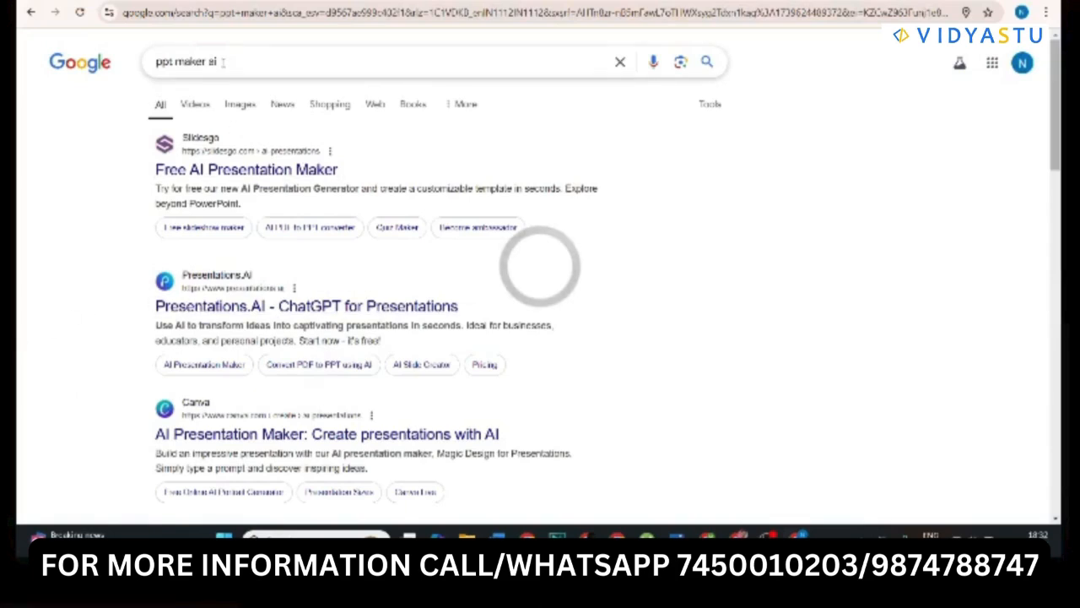
triple_click(179, 68)
click(126, 172)
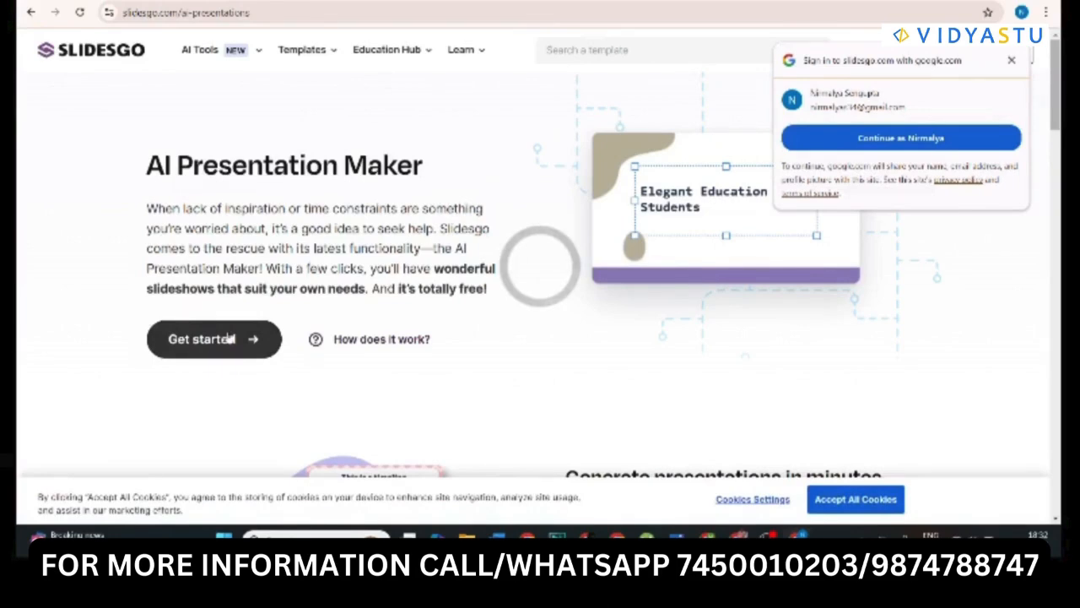
- Sign in to Slidesgo with the suggested Google account and save Educator as the profile occupation
click(926, 142)
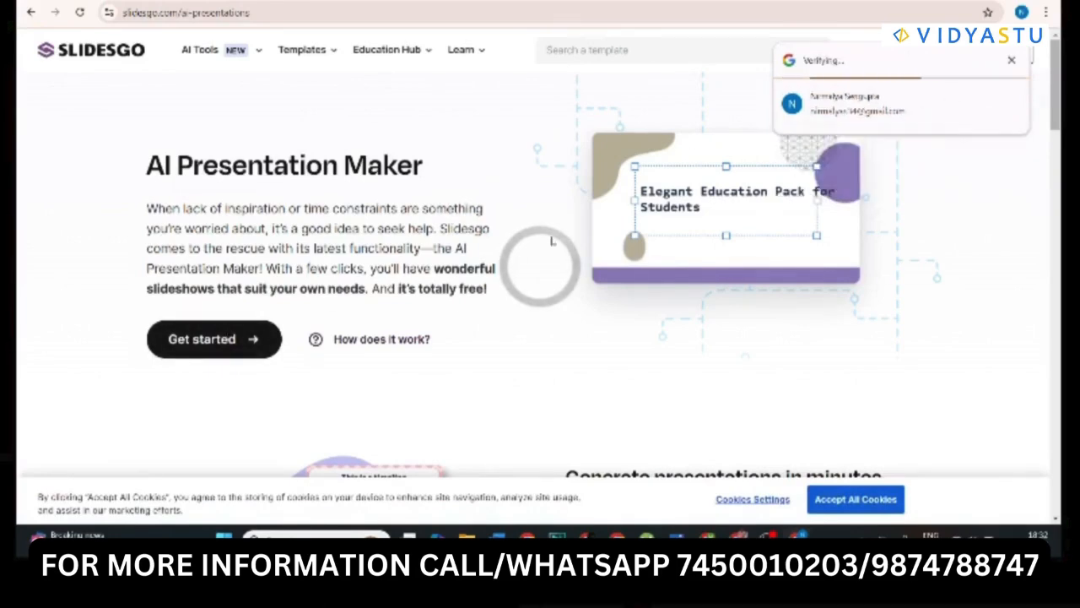
click(211, 337)
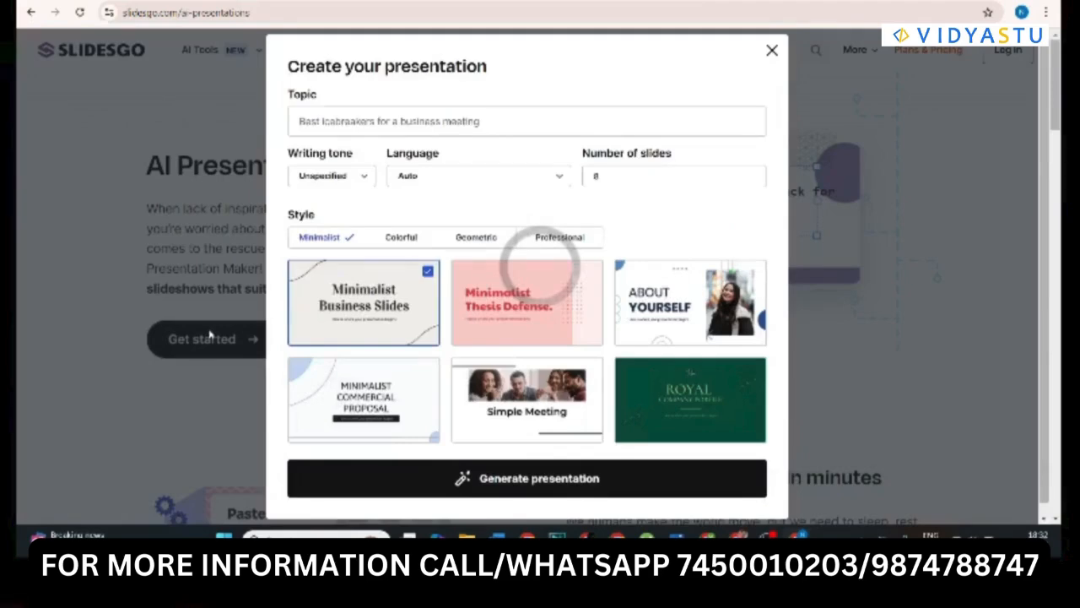
click(437, 122)
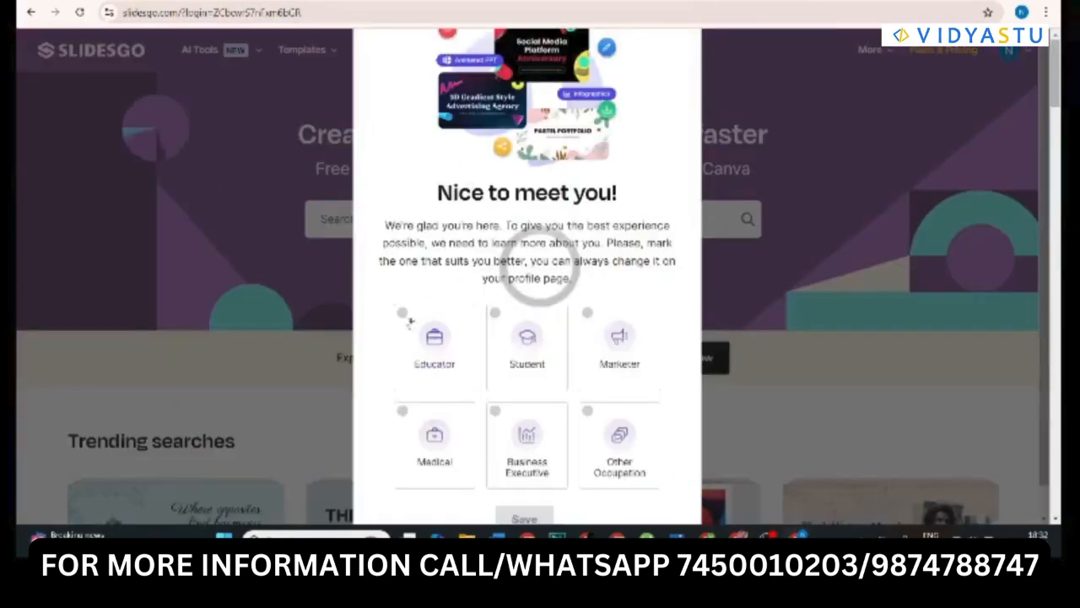
click(433, 342)
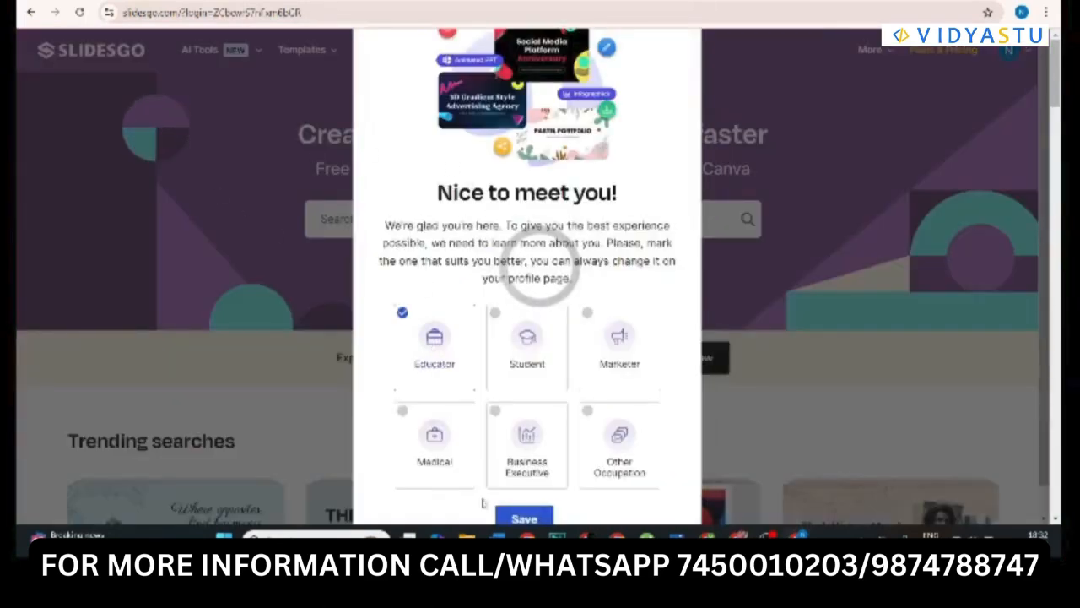
click(525, 517)
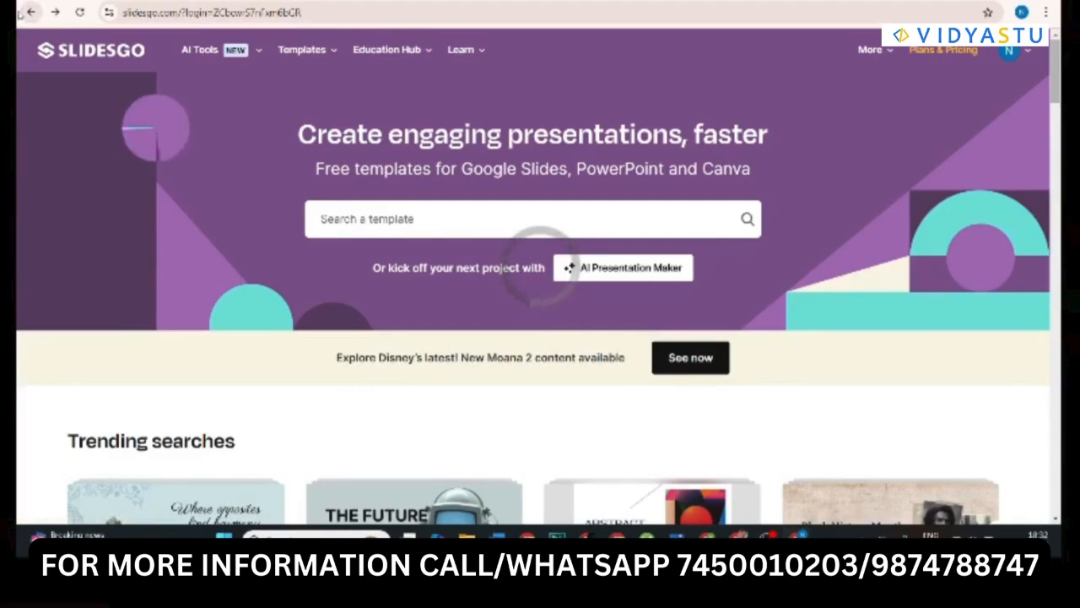
- Return to the AI presentation creation form and enter the topic "cyber security and its job demands"
click(29, 12)
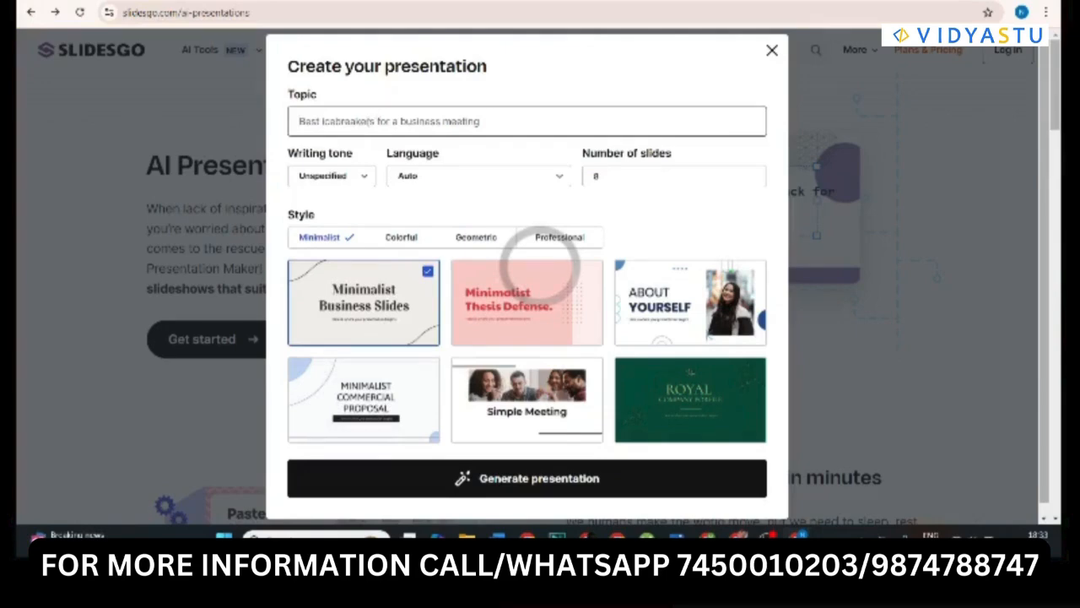
click(368, 122)
text(cuba)
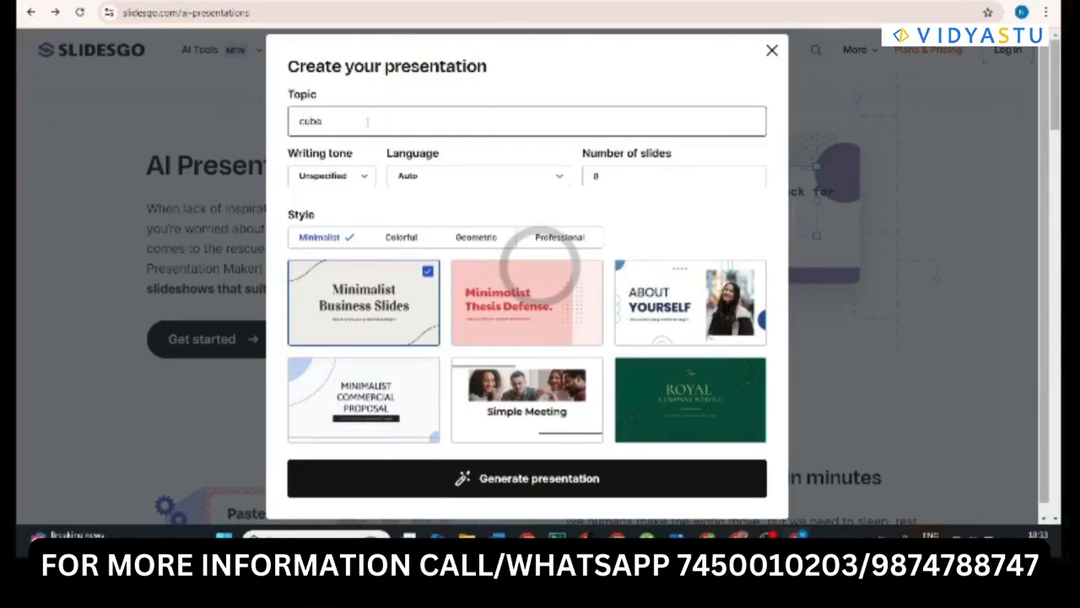
key(BackSpace)
key(BackSpace)
key(BackSpace)
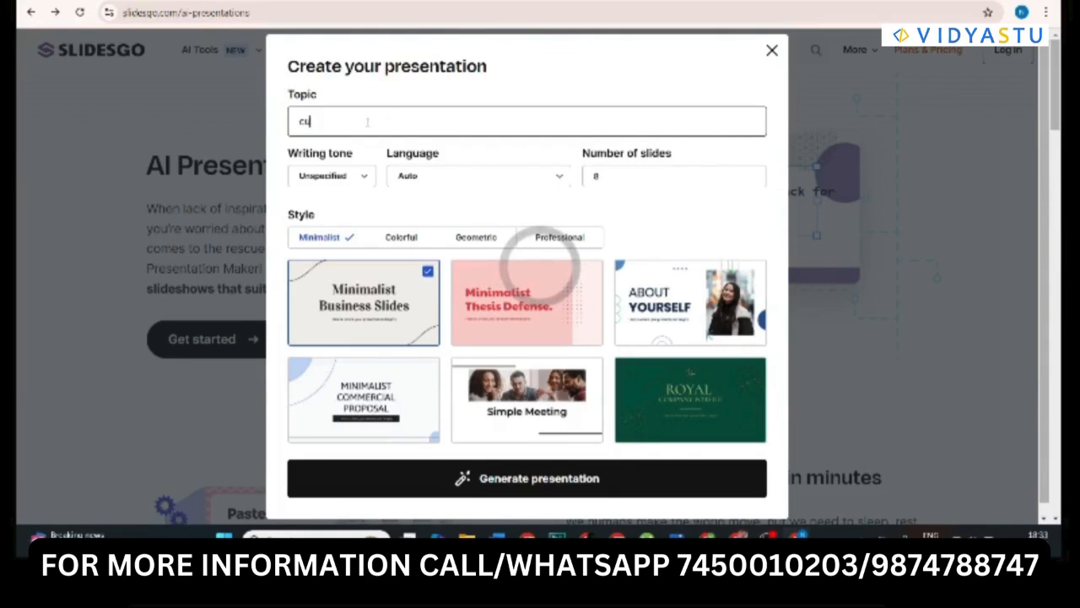
text(ber security and its job demands)
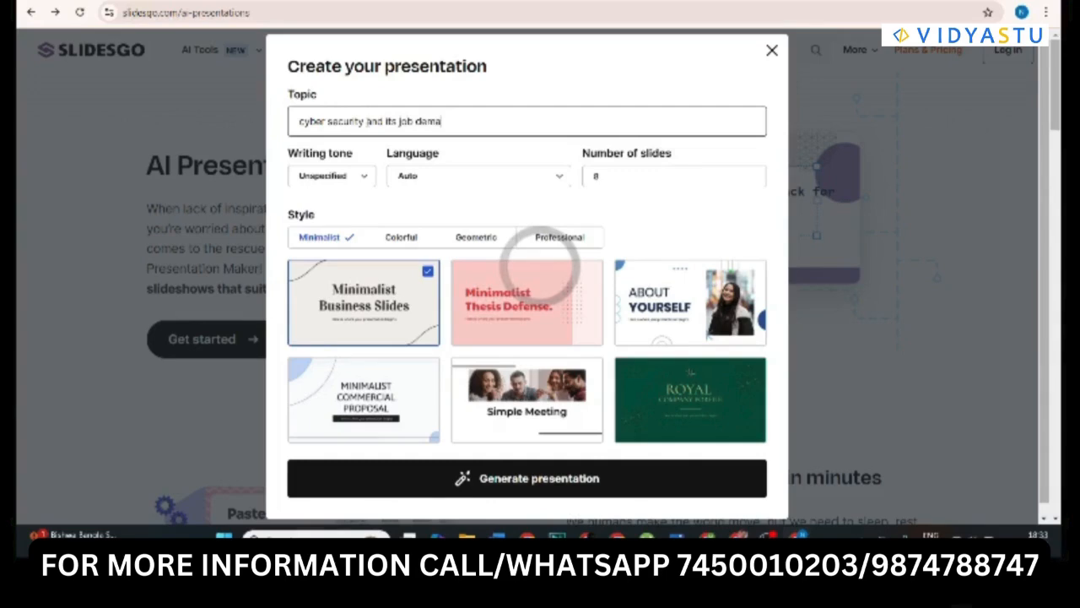
- Set the writing tone to Professional, the language to English and the number of slides to 10
click(357, 180)
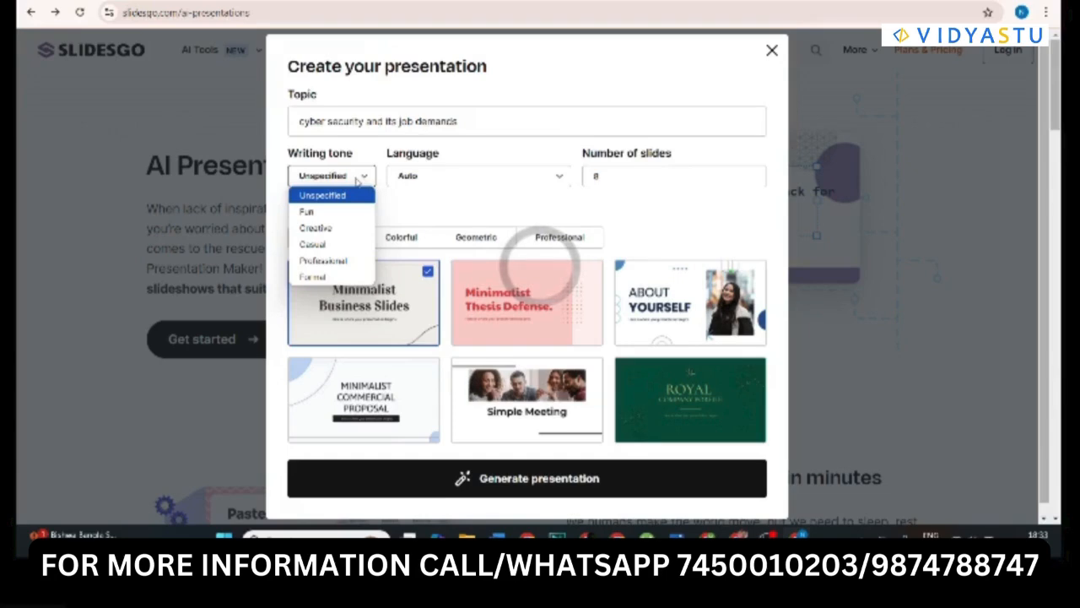
click(336, 262)
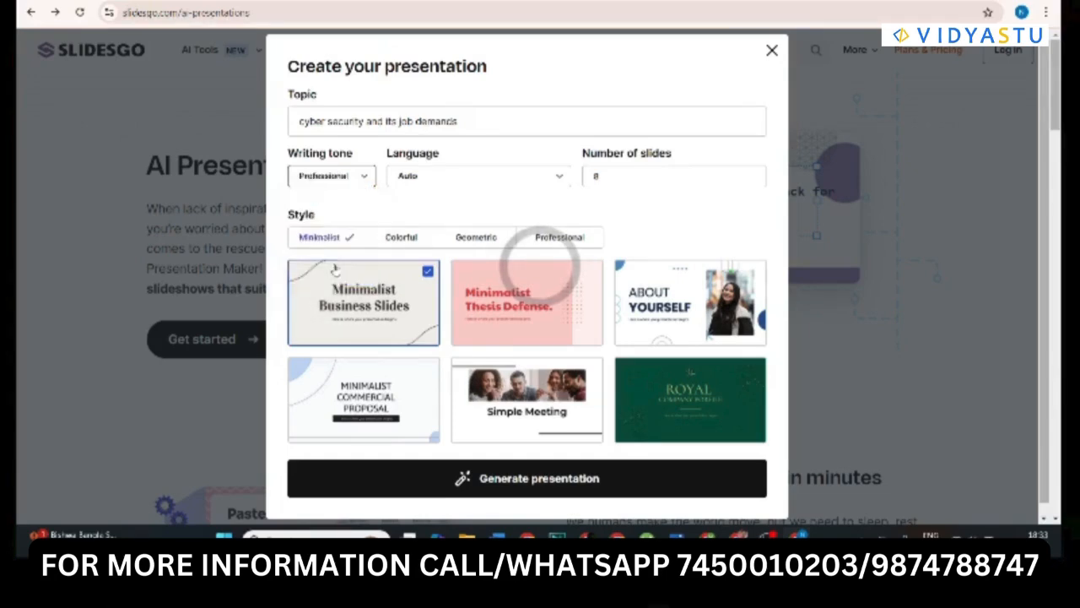
click(473, 175)
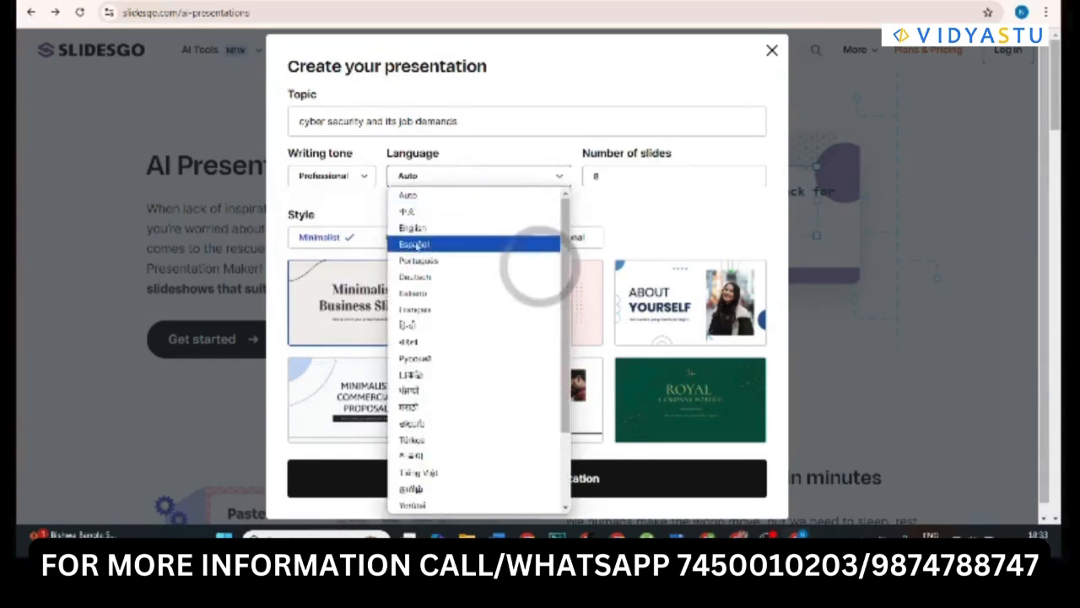
click(414, 238)
click(660, 171)
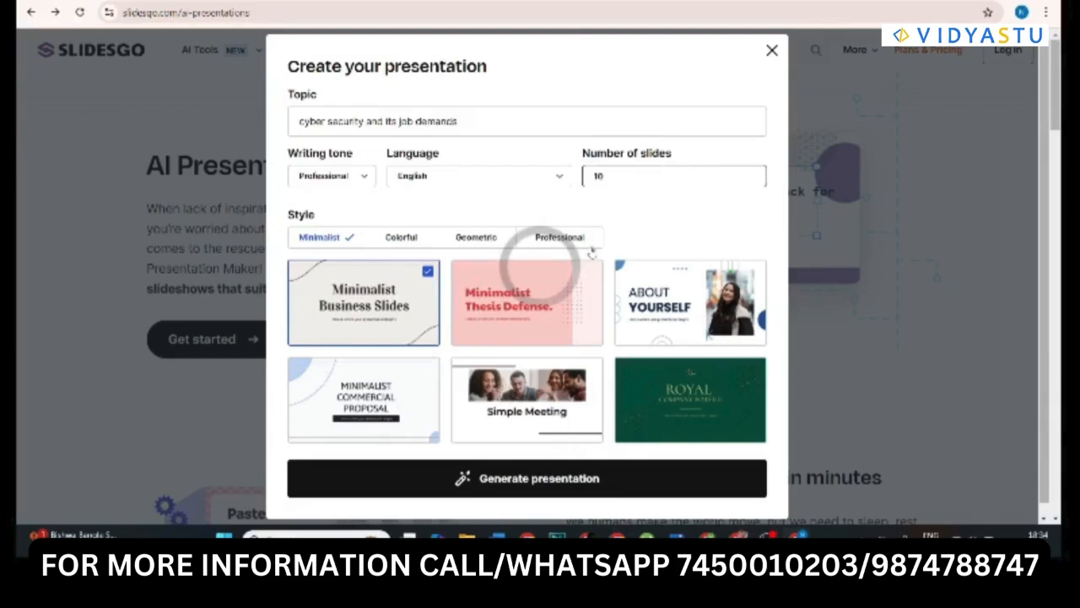
- Choose the Operations Research Consulting template from the Professional style and generate the presentation
click(562, 240)
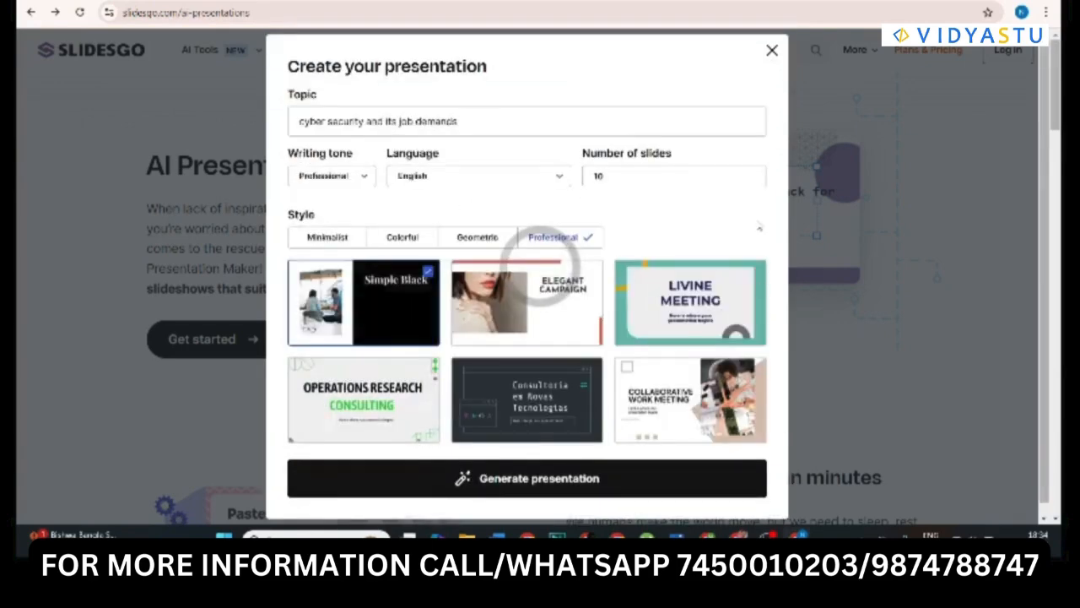
drag(759, 226, 712, 290)
click(697, 230)
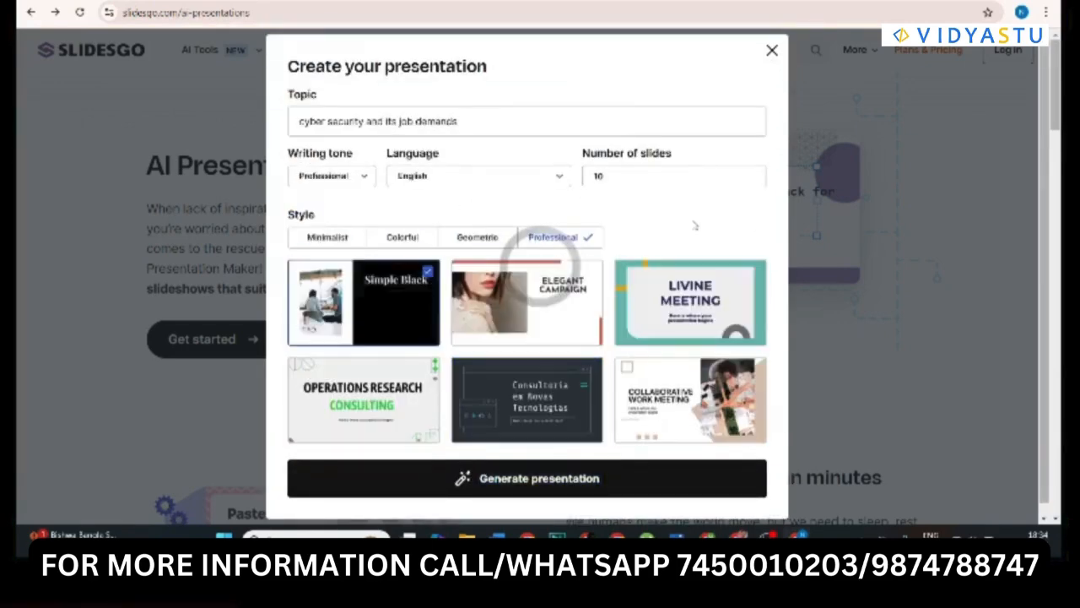
click(396, 393)
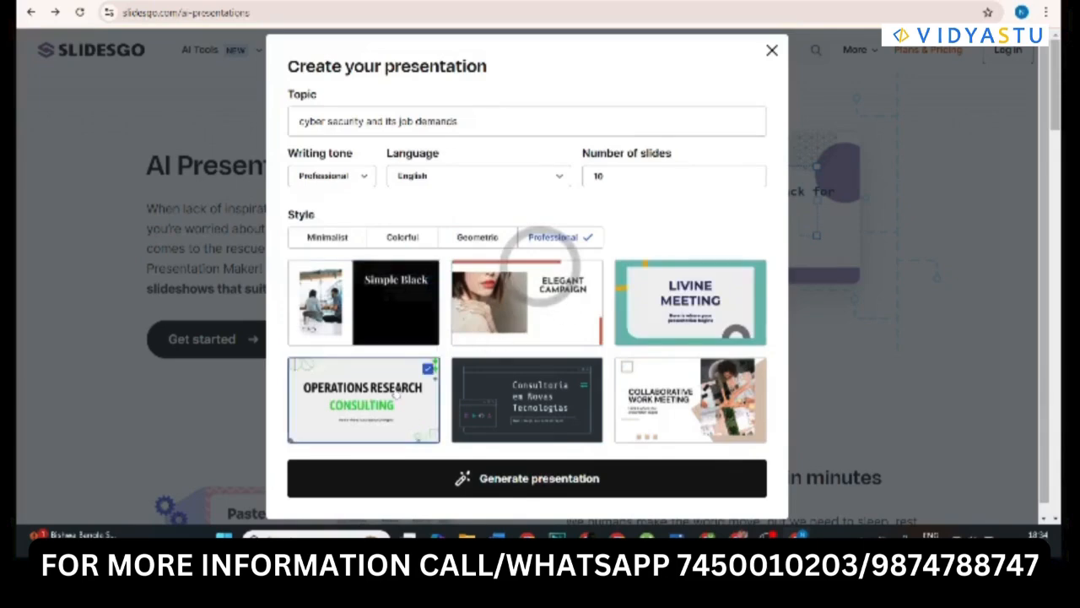
click(541, 476)
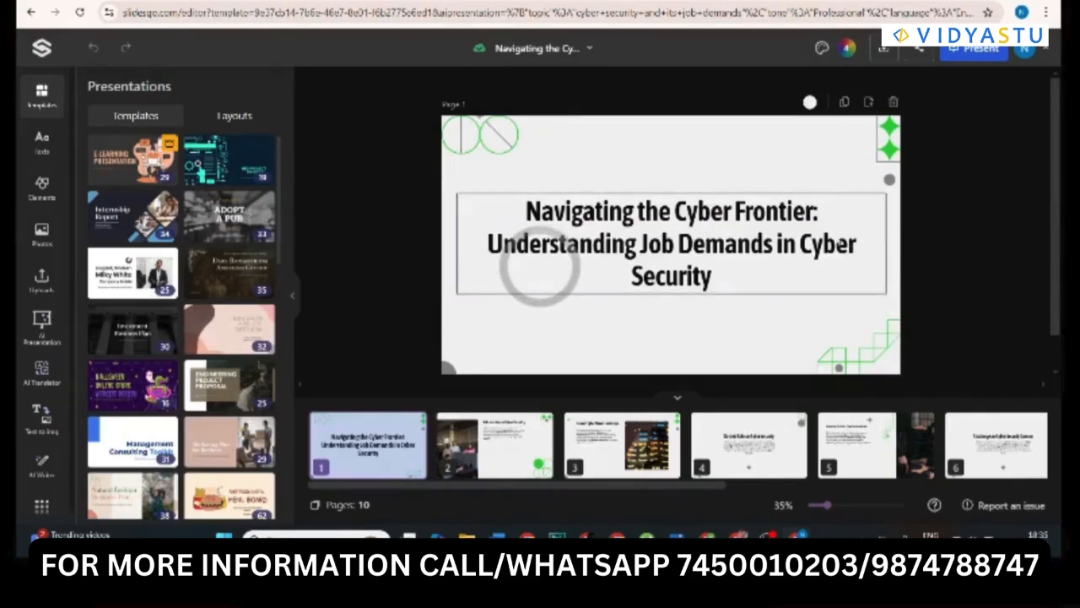
- Select the title text box on page 1 and browse the available presentation templates
click(708, 293)
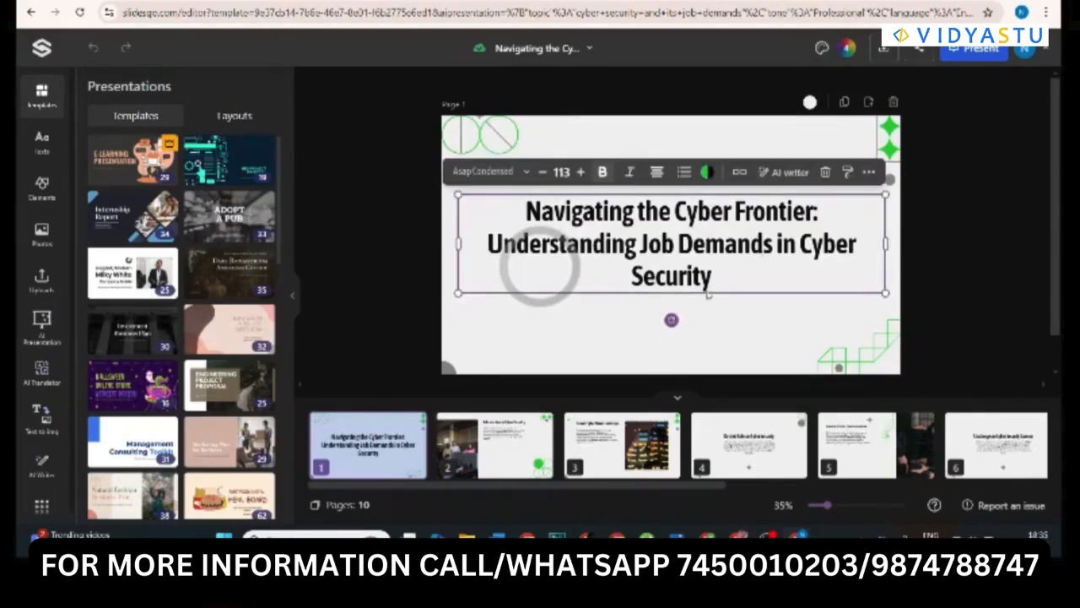
triple_click(714, 272)
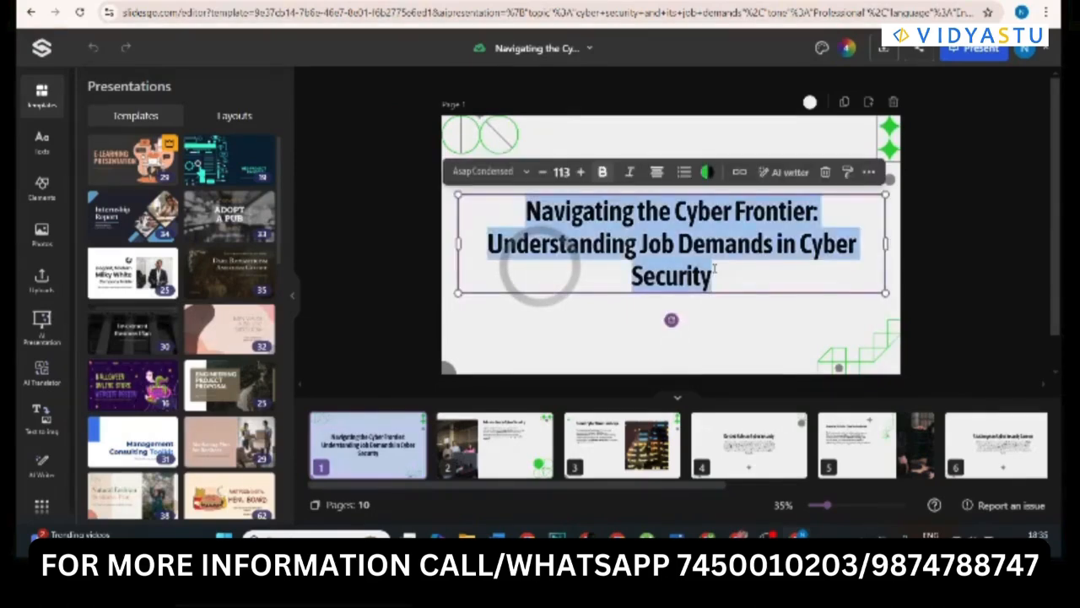
click(241, 170)
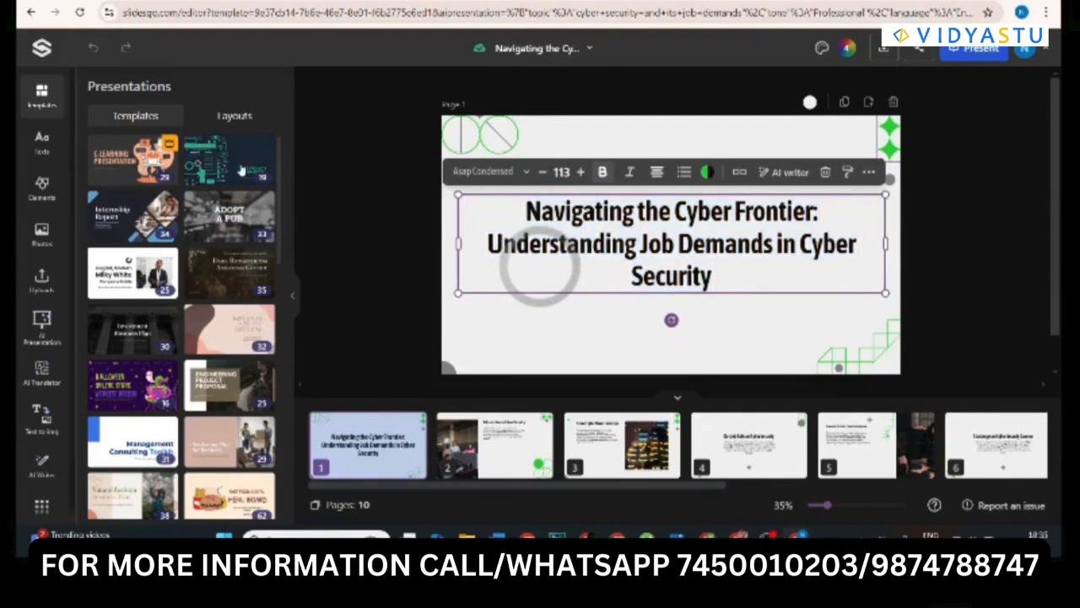
scroll(278, 178, down, 20)
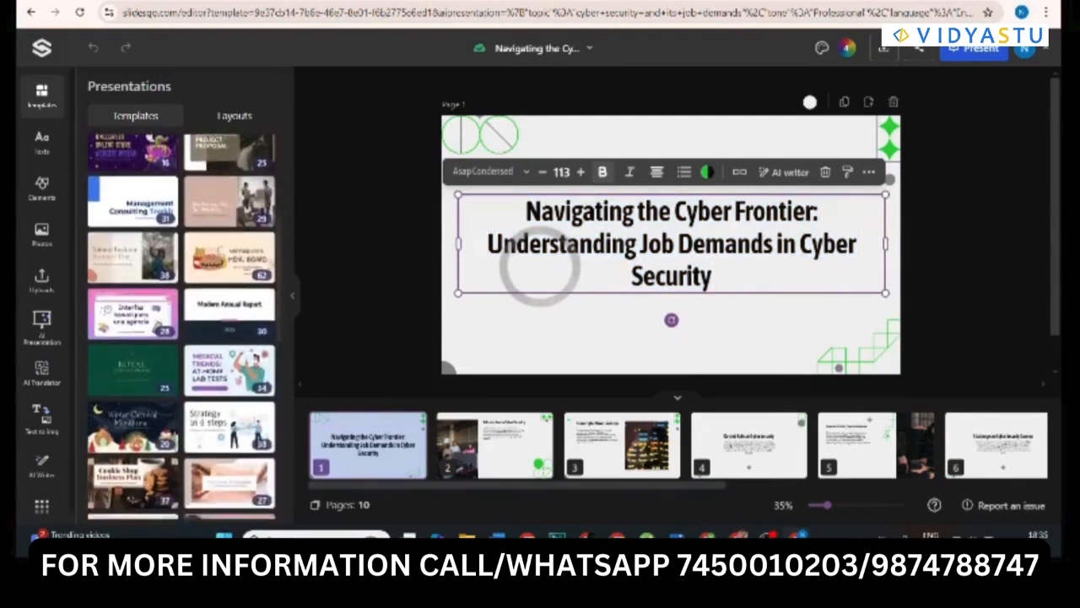
scroll(265, 143, down, 15)
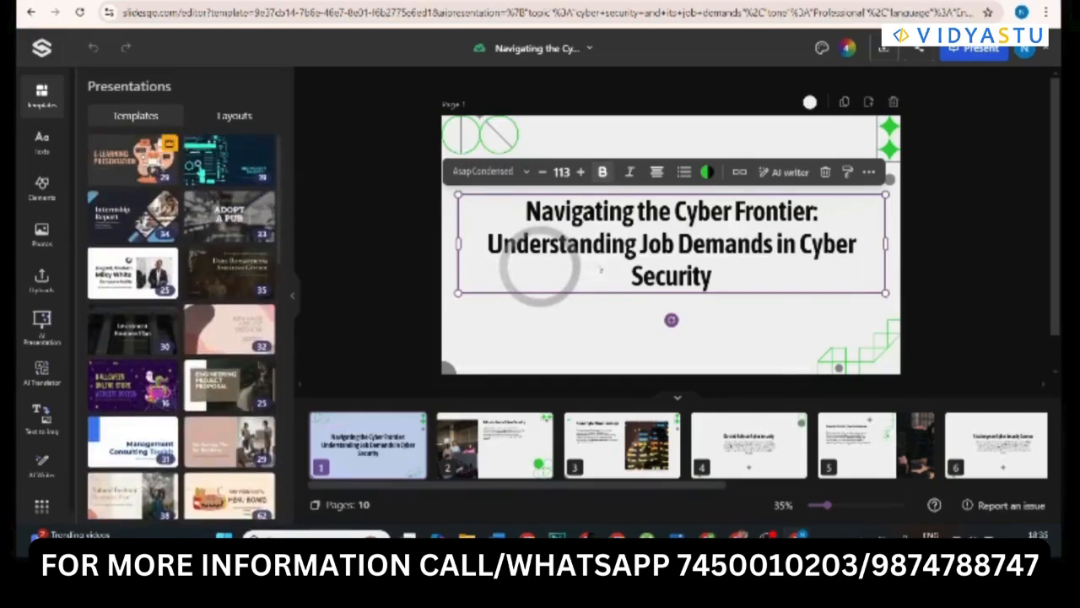
- Replace the page 1 title with "welcome to Vidyastu" and "Cyber security course" on a second line
key(ctrl+a)
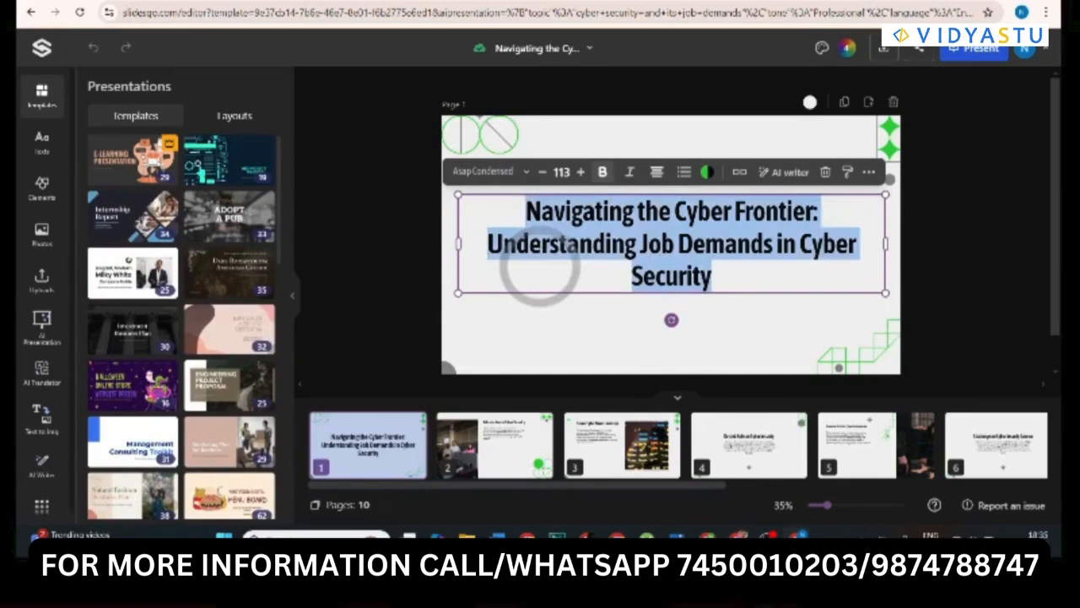
text(we)
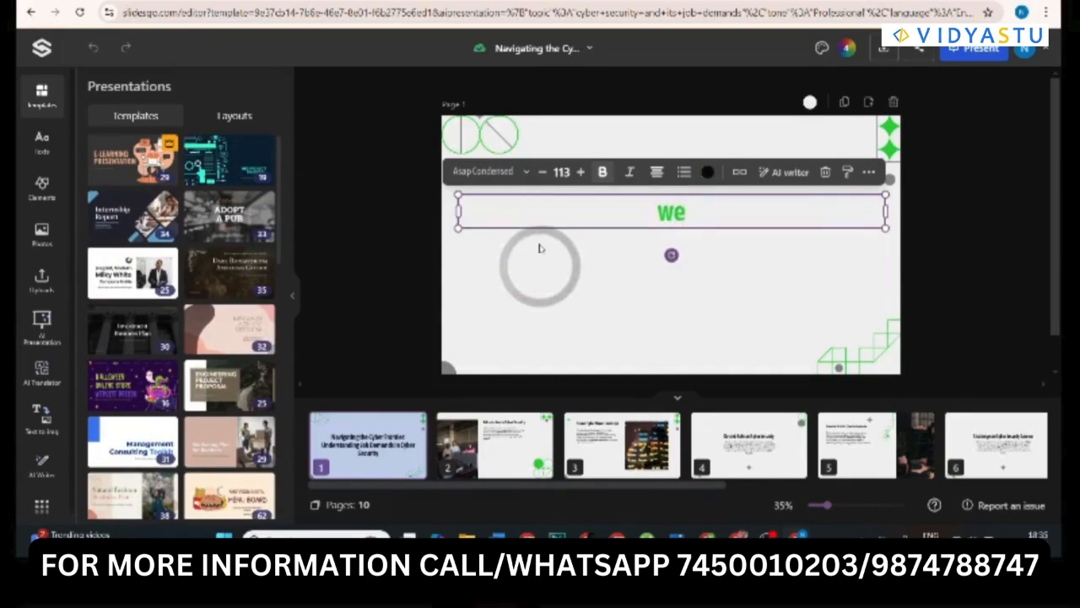
text(lcom)
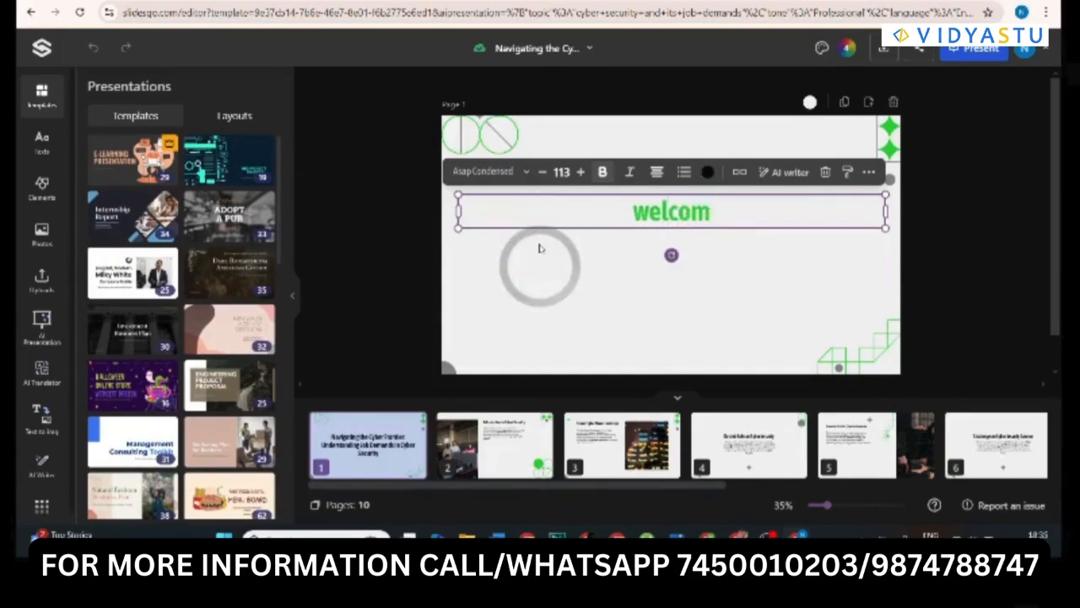
text(e to Vidyastu)
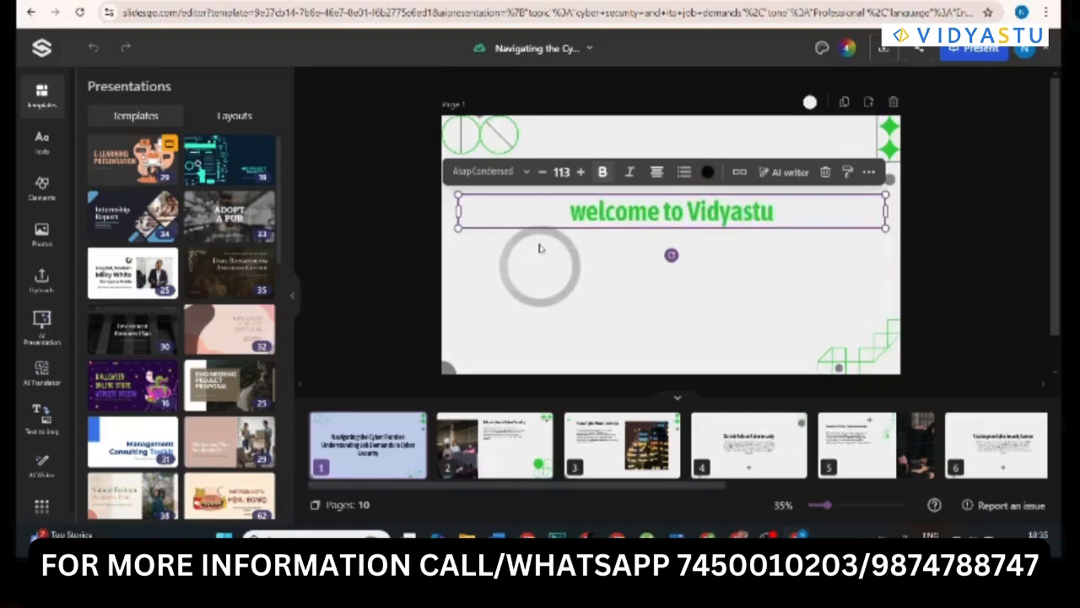
key(Return)
text(C)
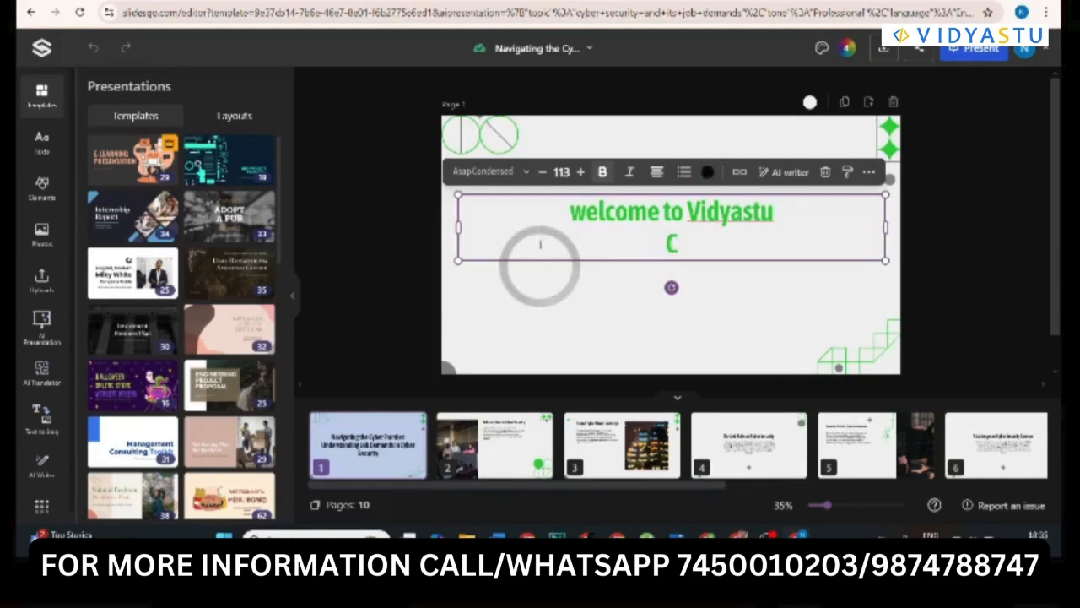
text(yber s)
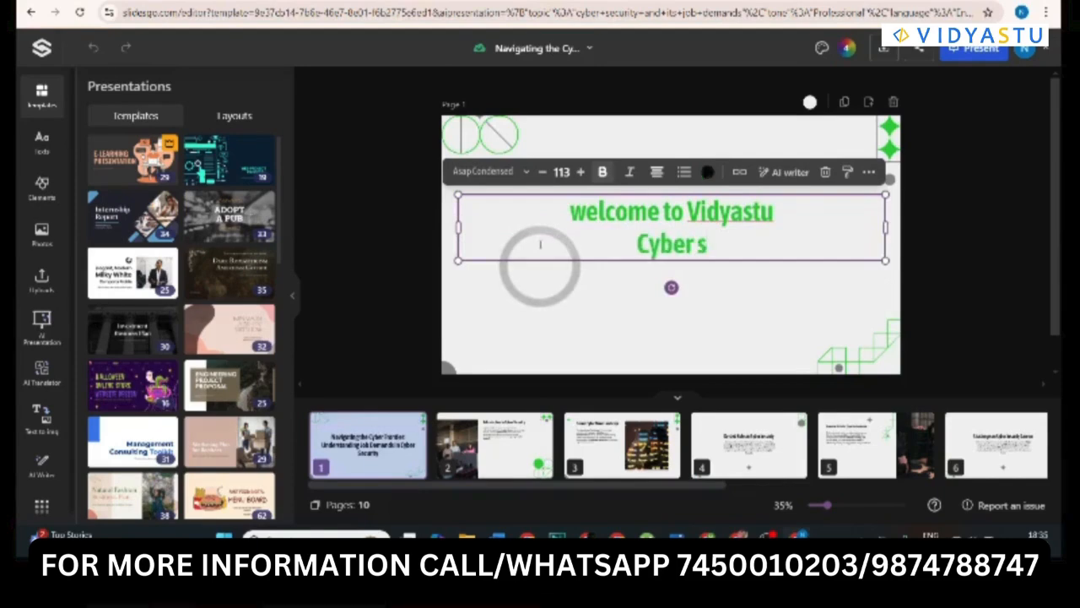
text(ecurity)
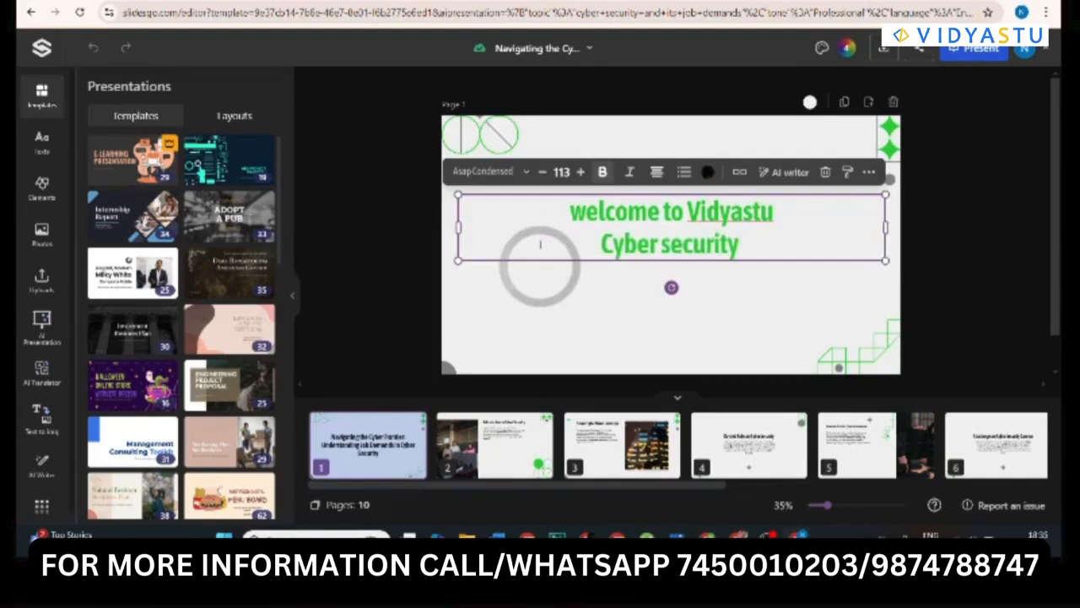
text( course)
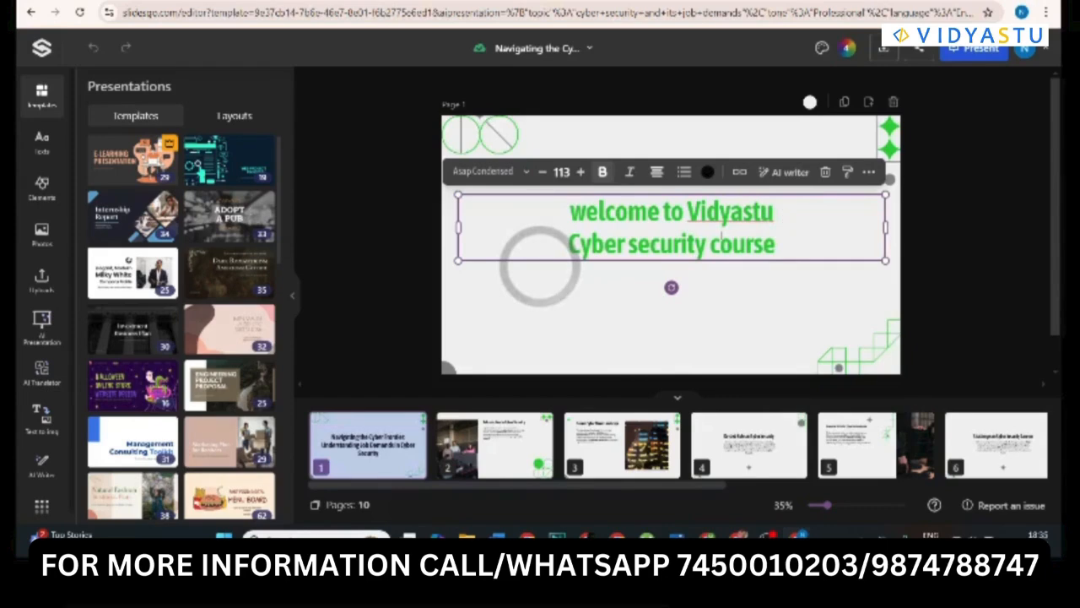
- Change the template's main green to the darker green #278D27 so it applies to the title and decorations
click(849, 49)
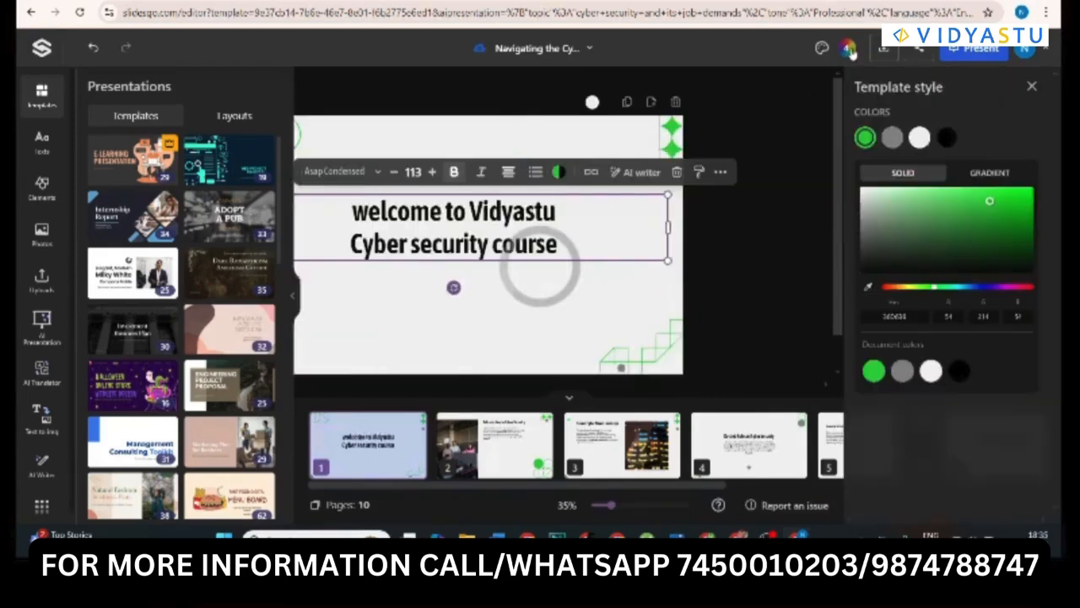
click(928, 226)
click(986, 226)
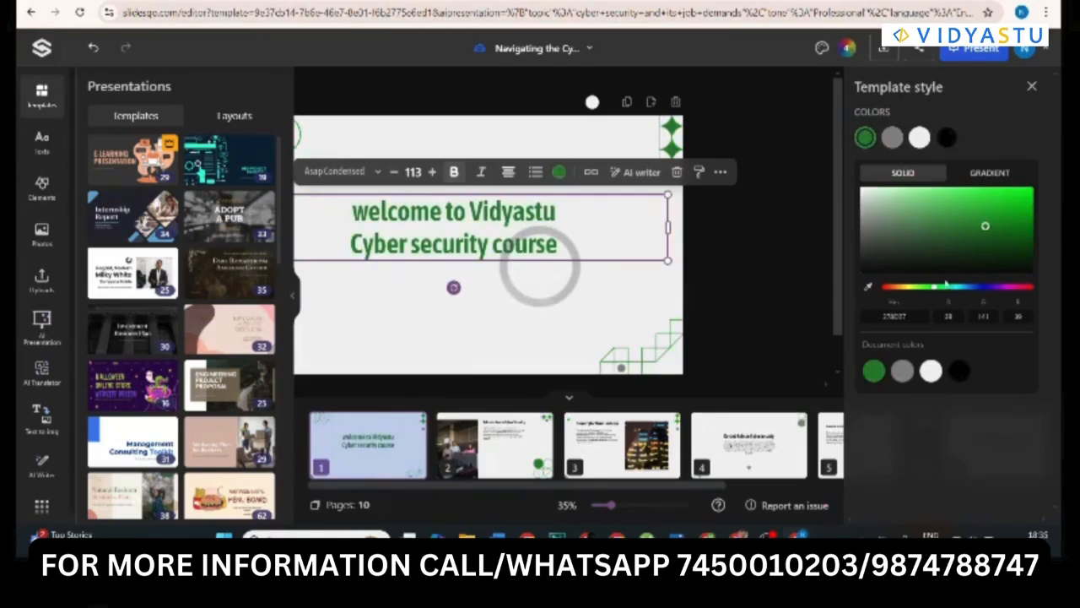
click(781, 231)
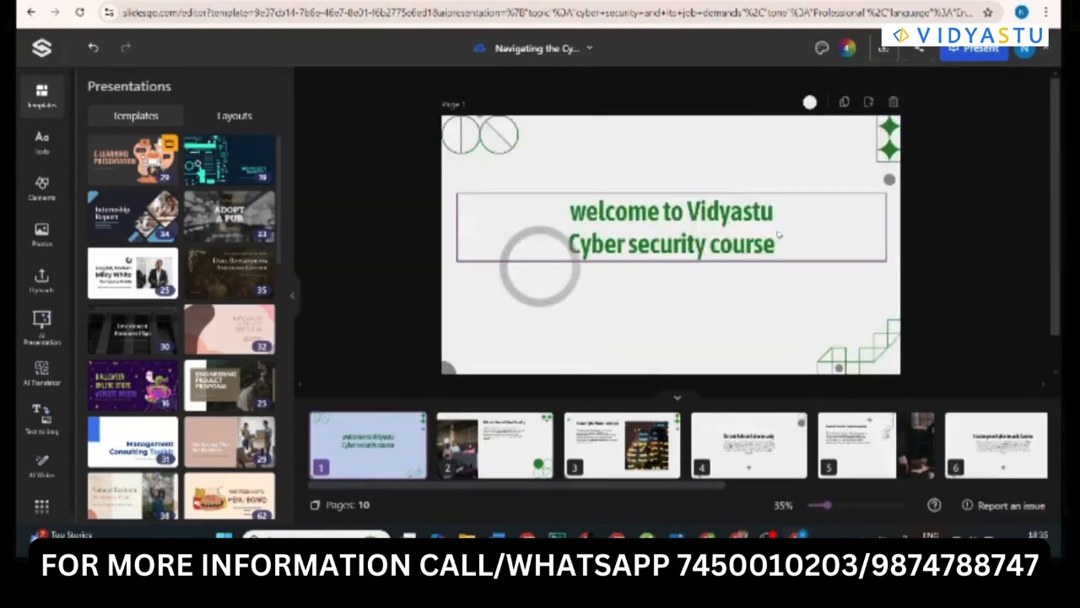
- On page 2, enlarge the grouped heading and body text block beside the photo
click(496, 443)
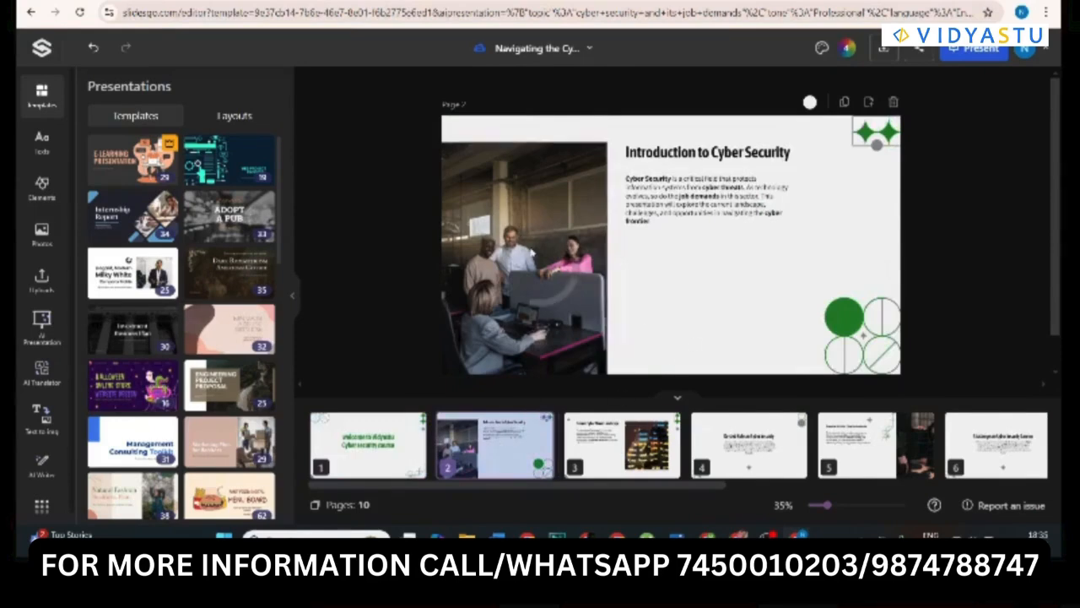
click(532, 252)
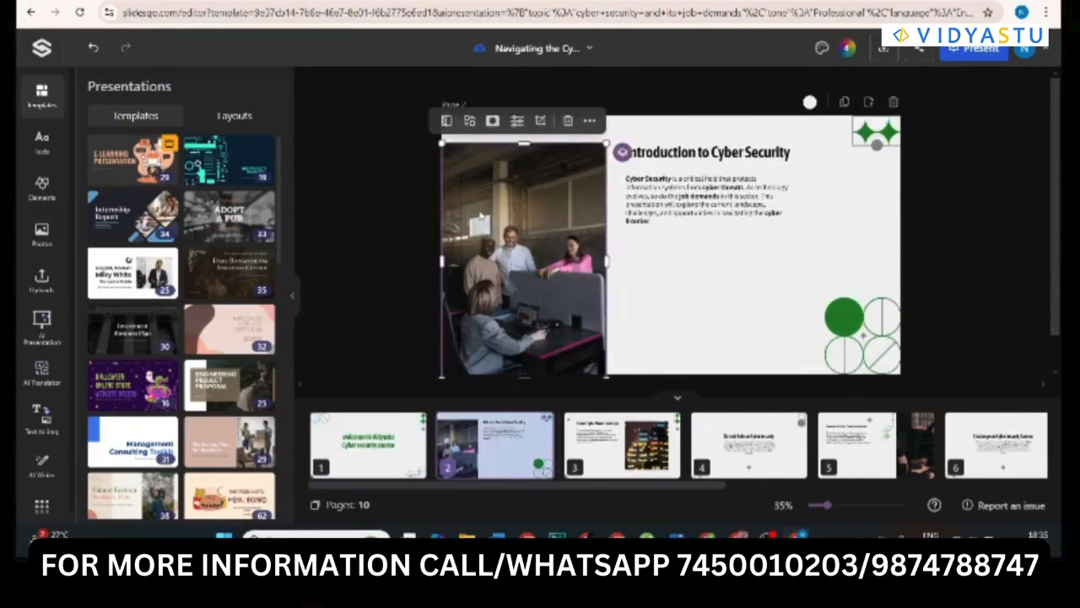
click(675, 279)
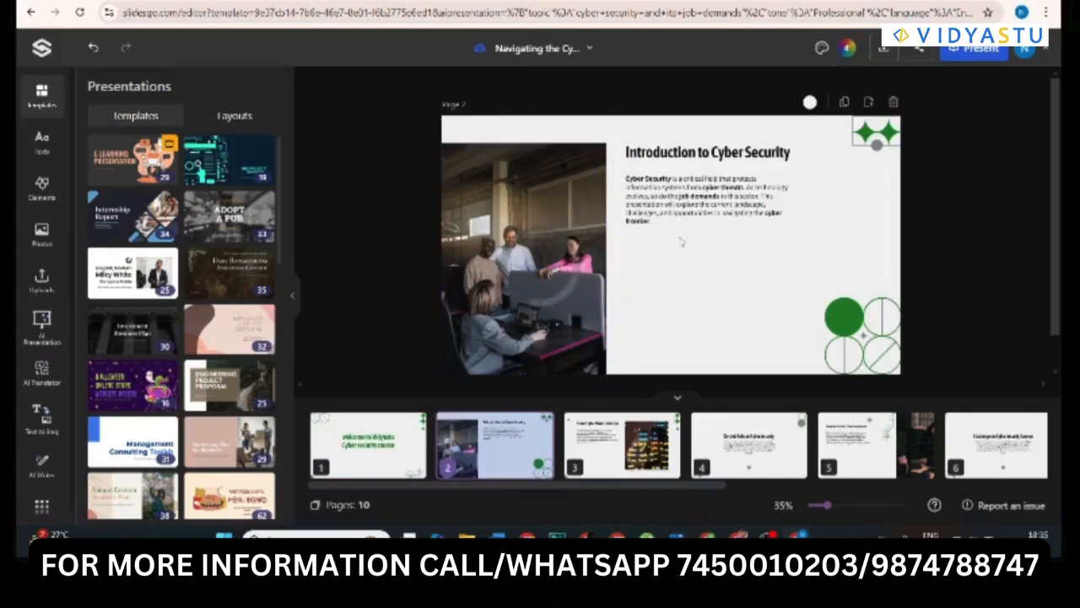
click(708, 198)
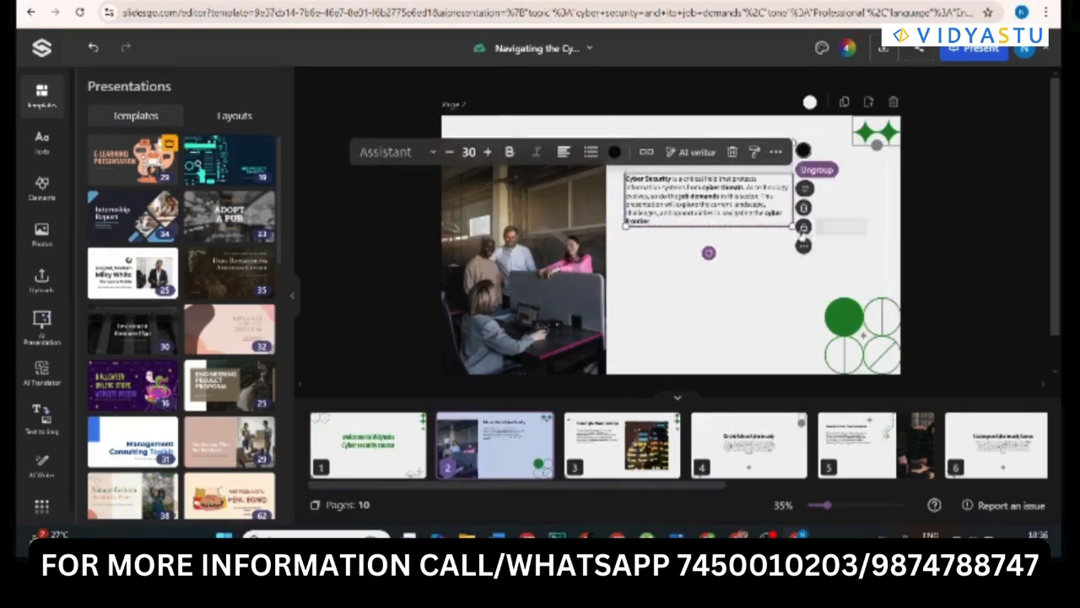
drag(793, 226, 838, 272)
click(418, 218)
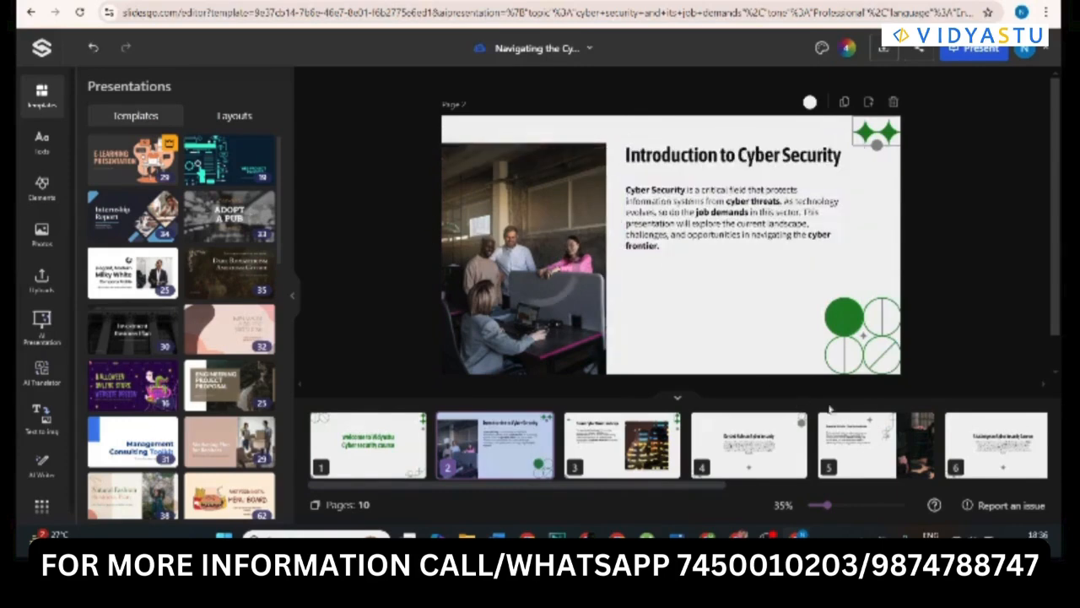
- Review the closing Thanks page and the conclusion page of the presentation
scroll(882, 481, right, 1)
scroll(882, 482, right, 5)
click(968, 450)
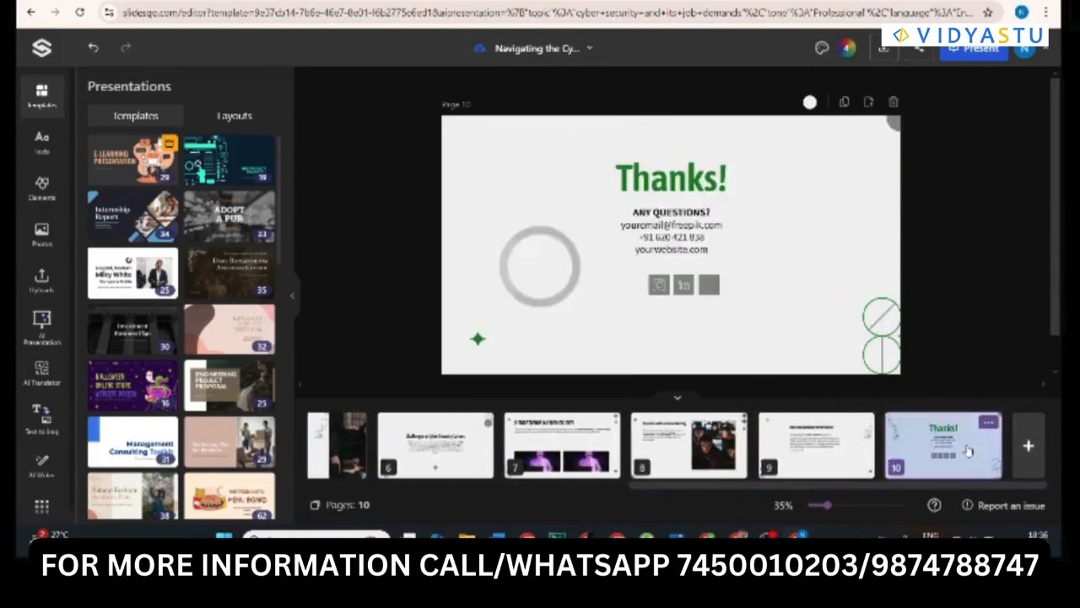
click(831, 444)
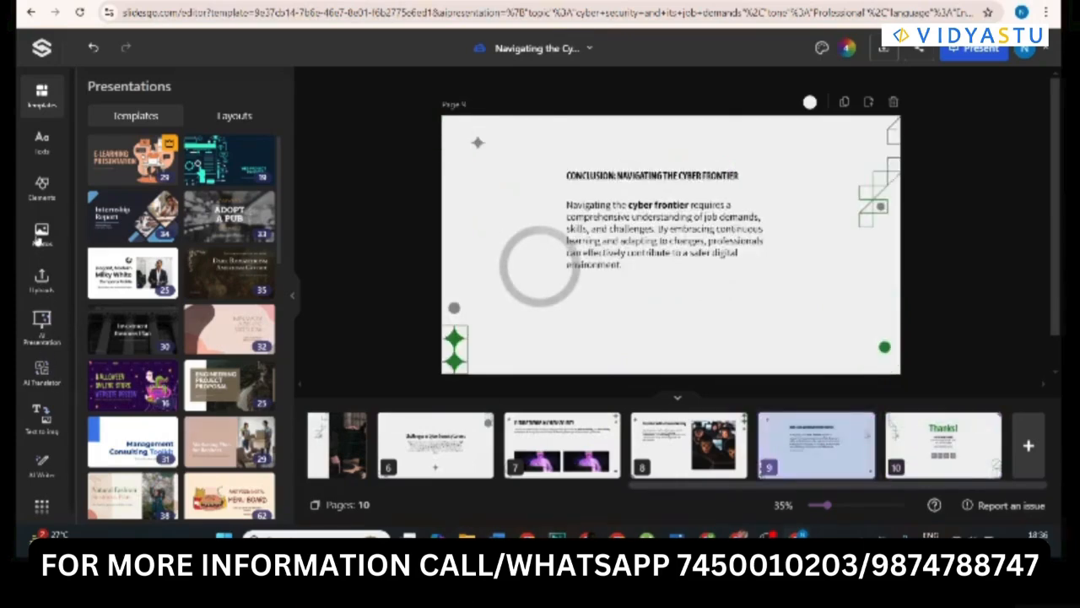
- Browse the available elements, text styles, AI Translator options, AI Presentation settings and stock photos
click(43, 188)
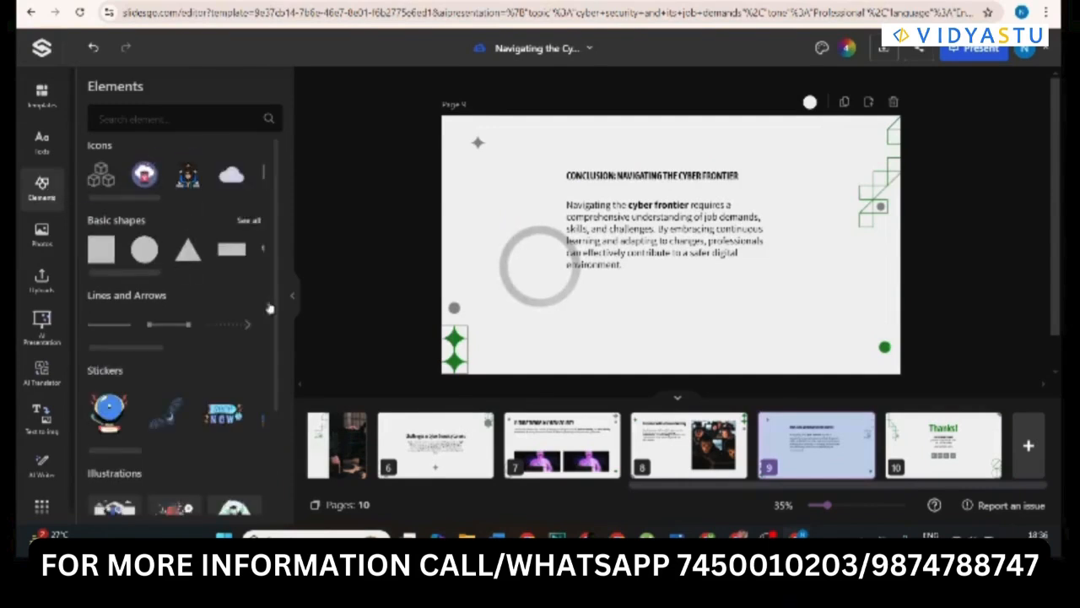
click(48, 151)
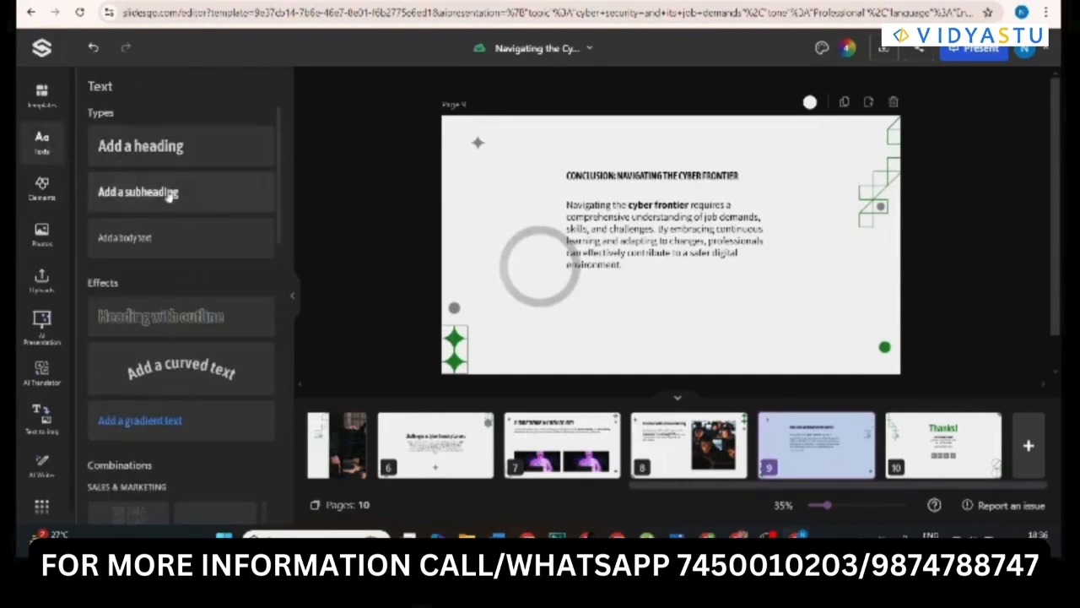
click(43, 371)
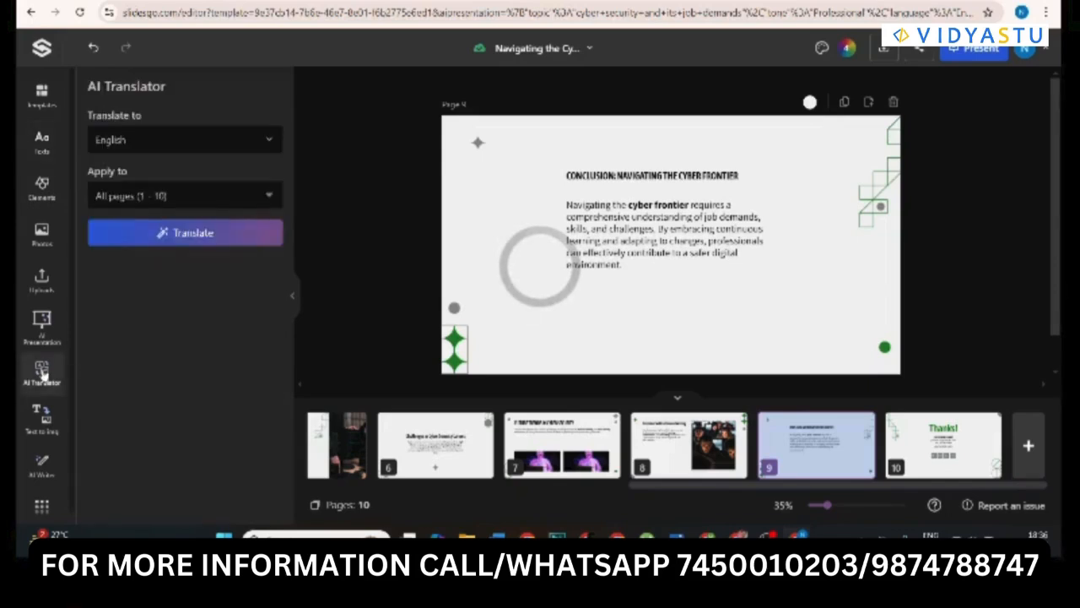
click(40, 336)
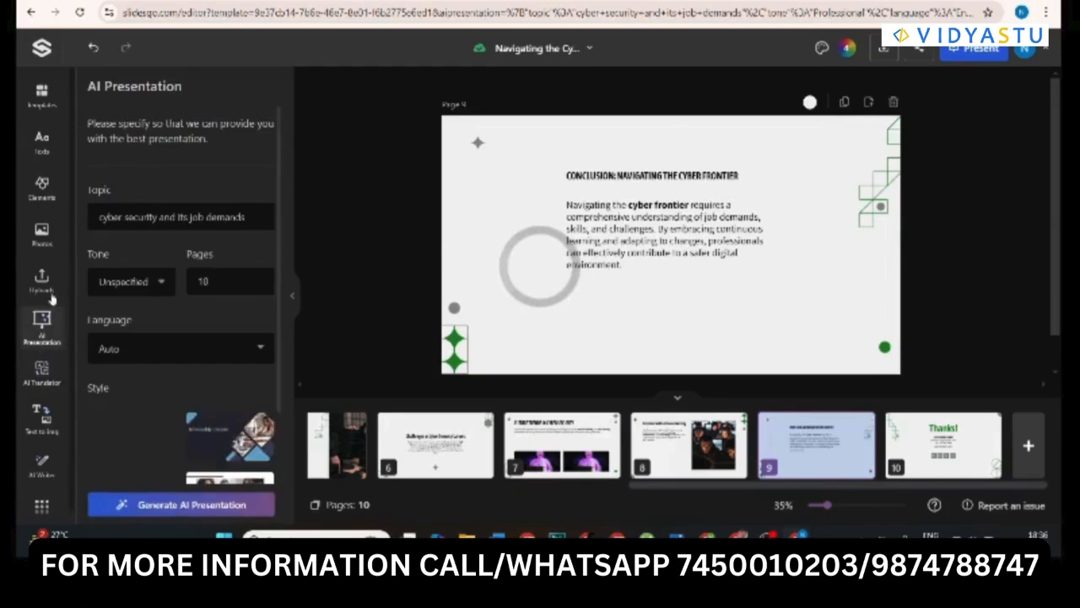
click(49, 236)
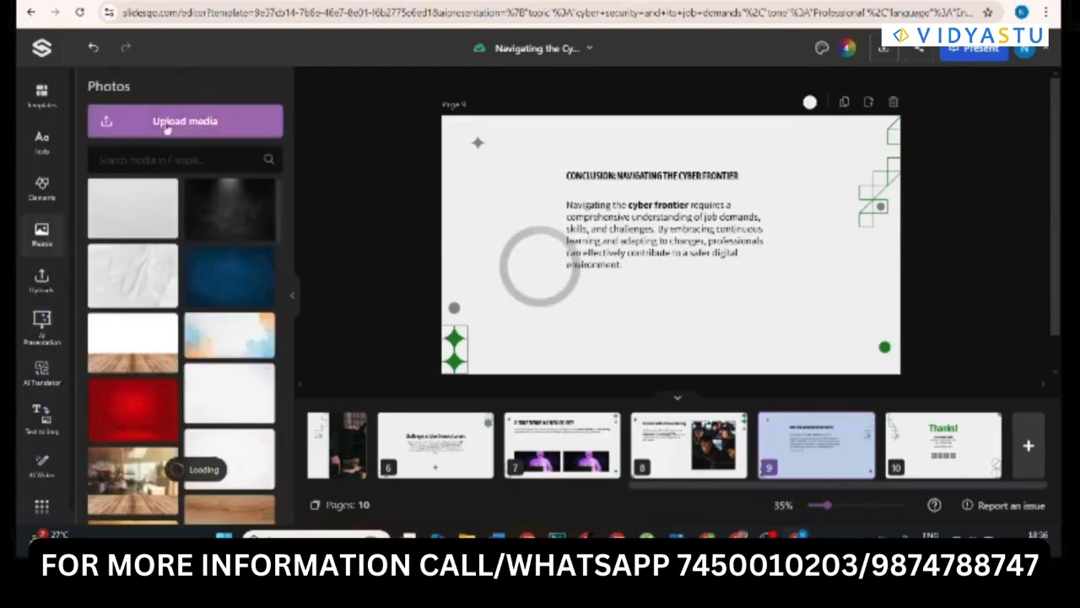
scroll(277, 199, down, 5)
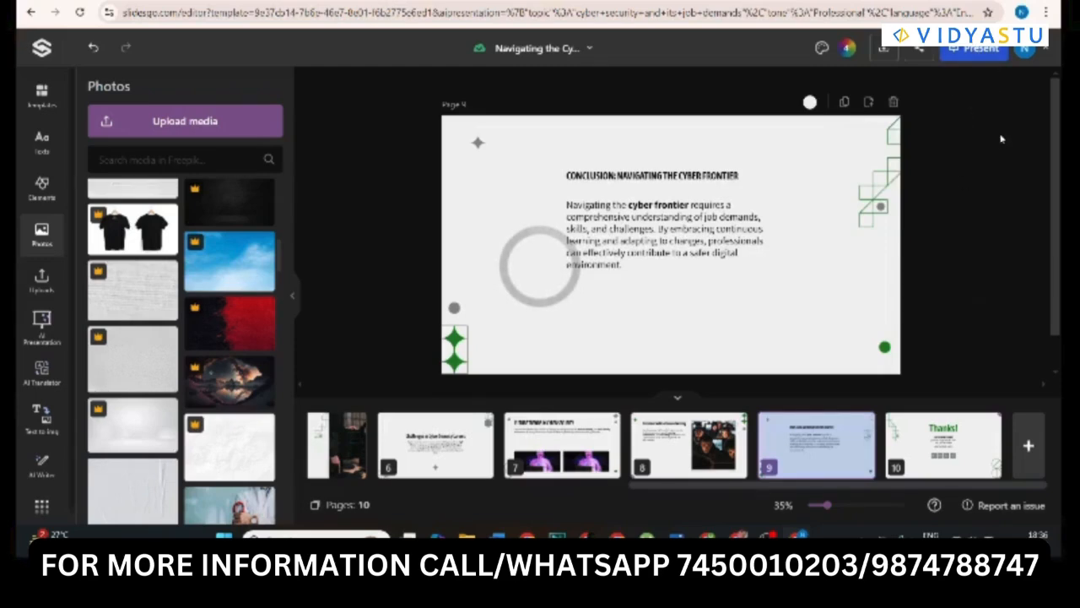
- Download all pages of the presentation as a PDF
click(882, 50)
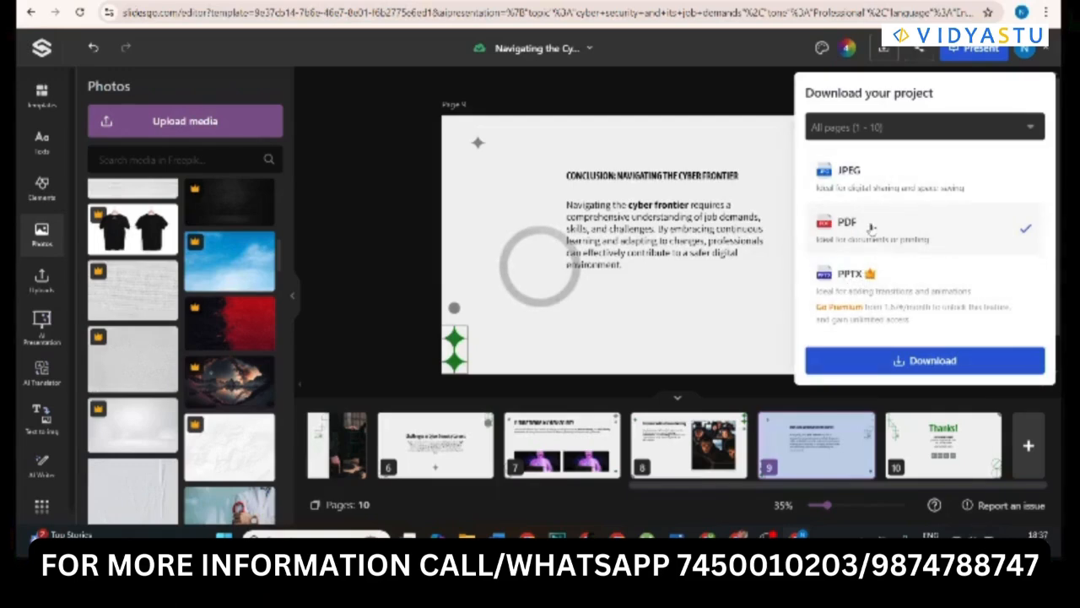
click(909, 362)
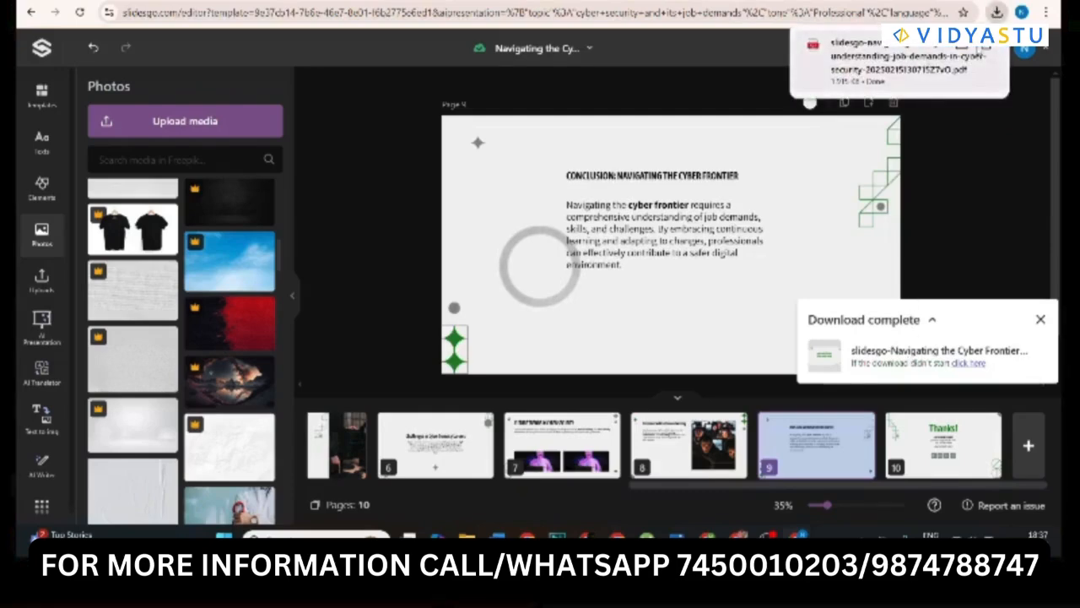
click(962, 51)
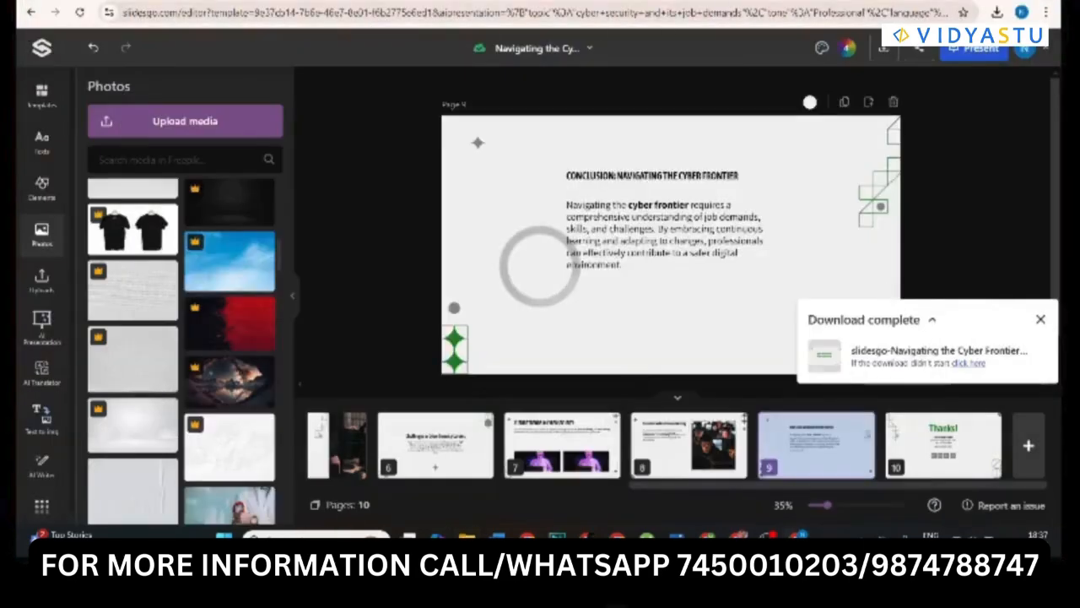
- Search Google in a new tab for "free pdf to ppt converter" and open Adobe Acrobat's Convert PDF to PPT page
key(ctrl+t)
click(345, 229)
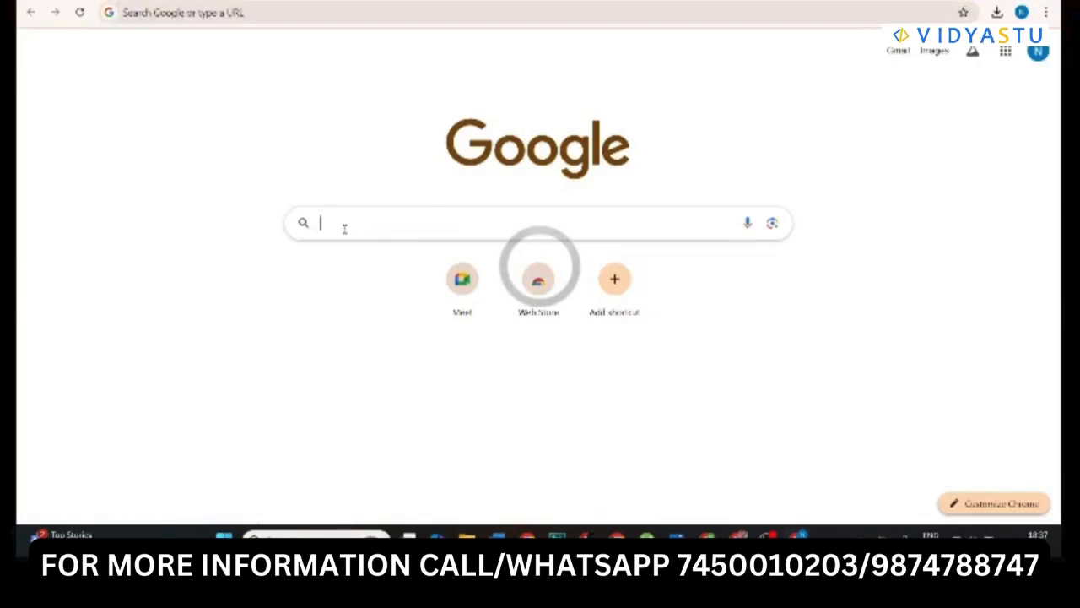
text(free)
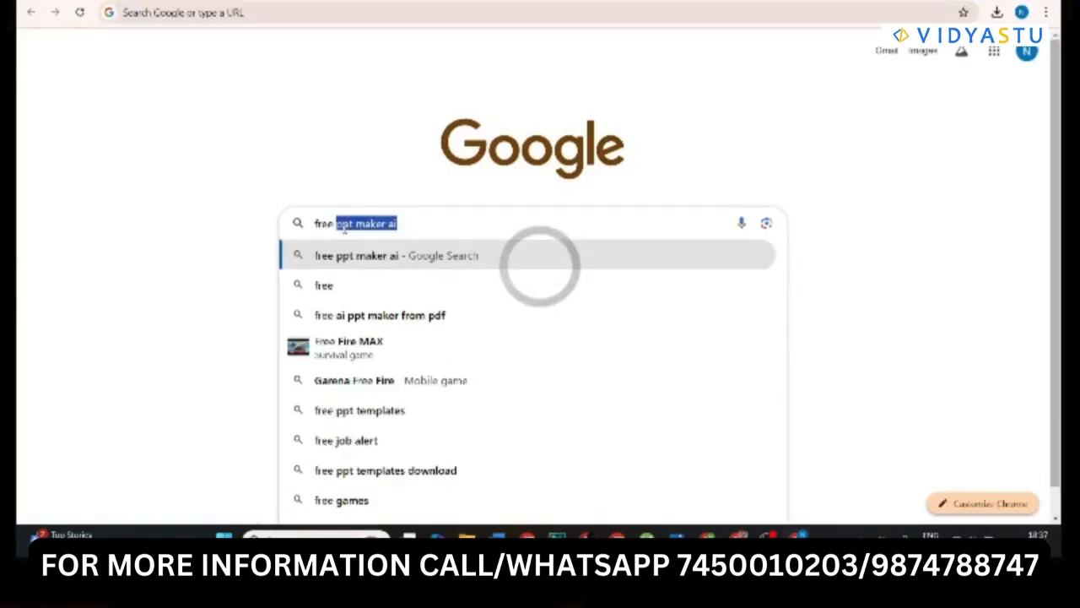
text( pdf)
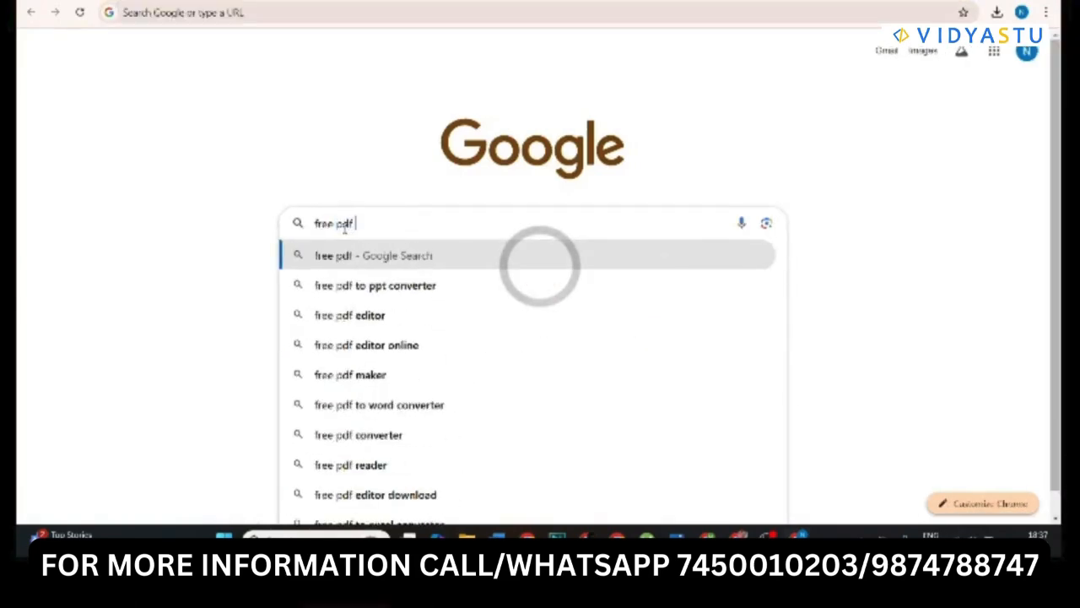
key(Down)
key(Down)
key(Up)
key(Return)
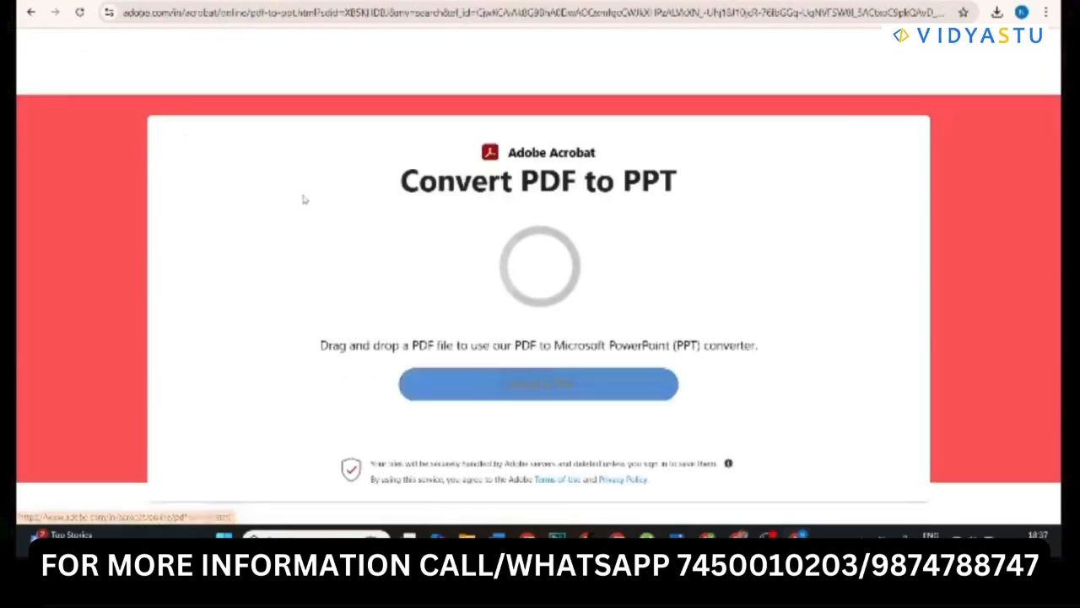
- Upload the downloaded Slidesgo PDF from the Downloads folder for conversion to PowerPoint
click(570, 386)
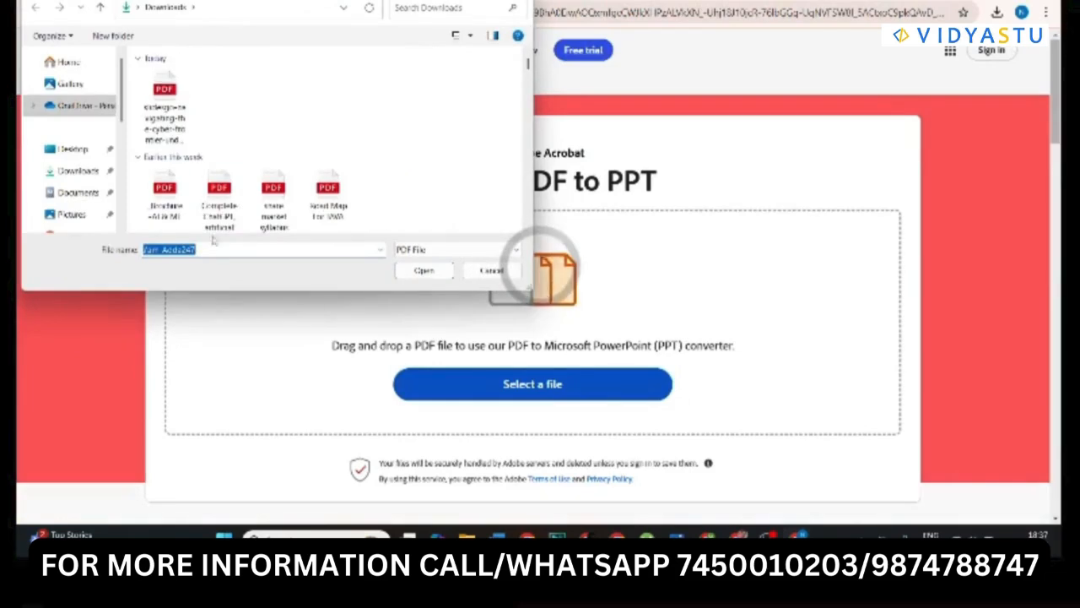
double_click(189, 124)
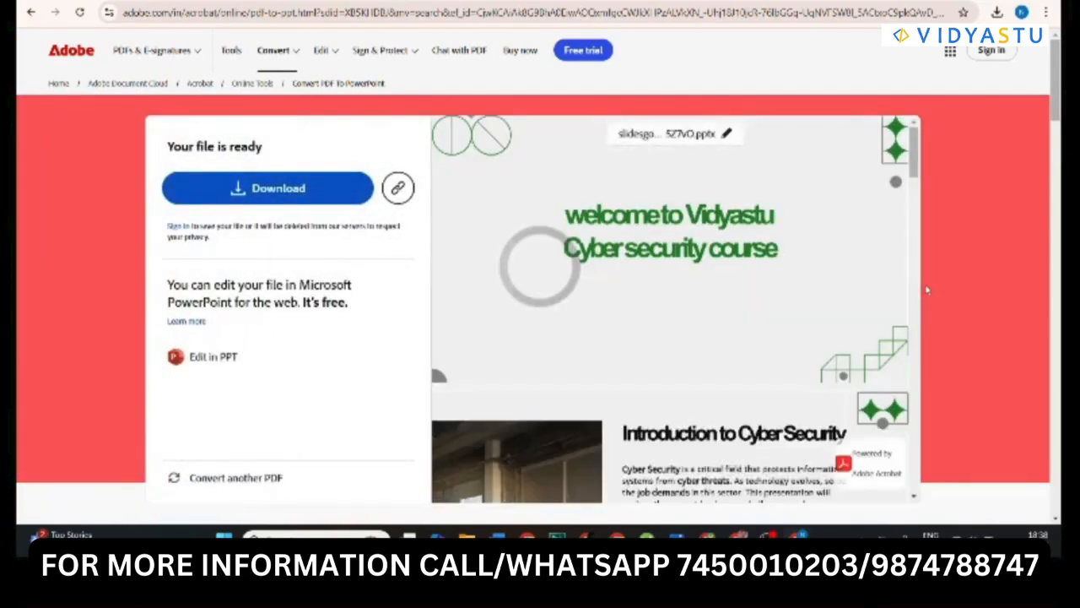
click(726, 133)
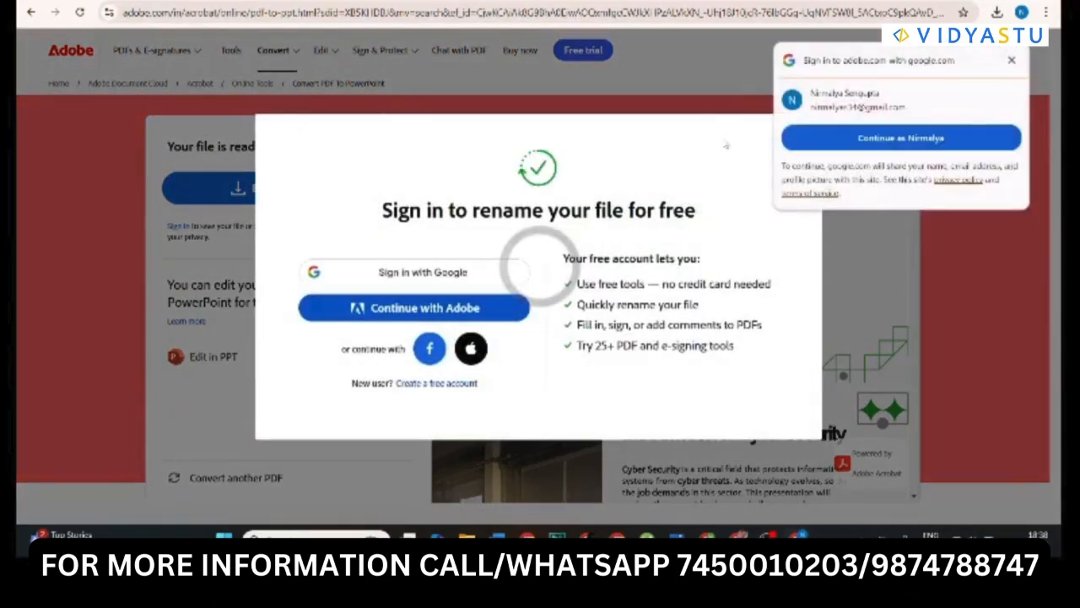
click(1012, 61)
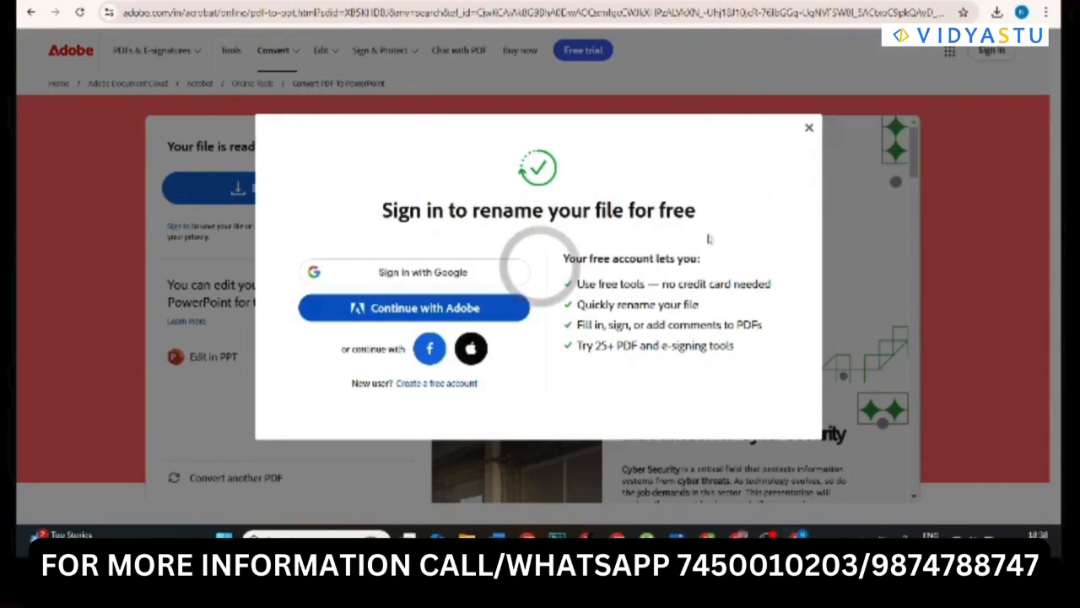
click(809, 128)
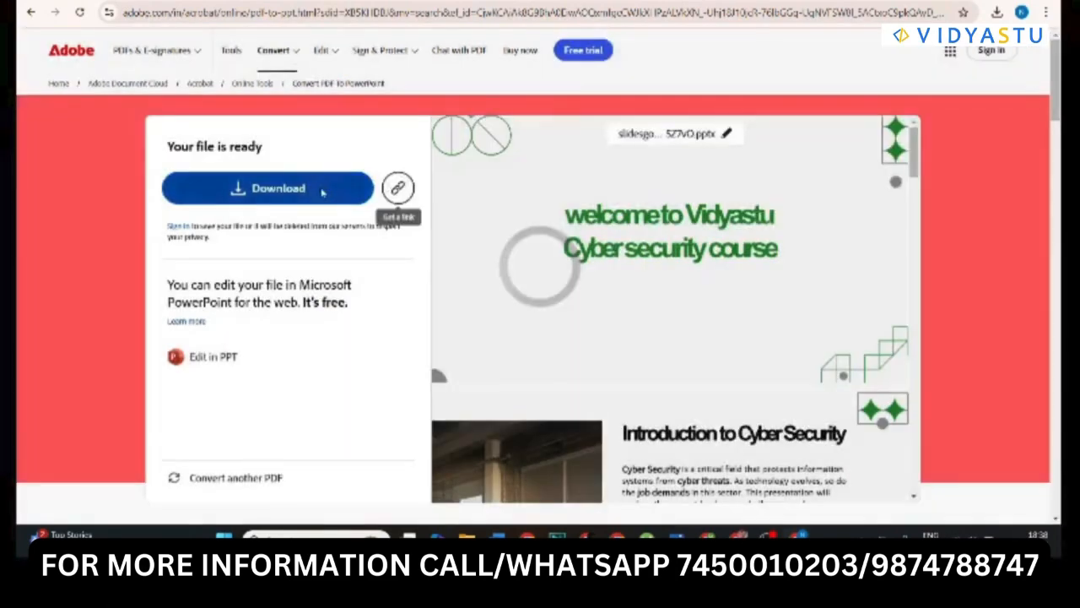
- Download the converted PPTX file and open it in PowerPoint with editing enabled
click(263, 190)
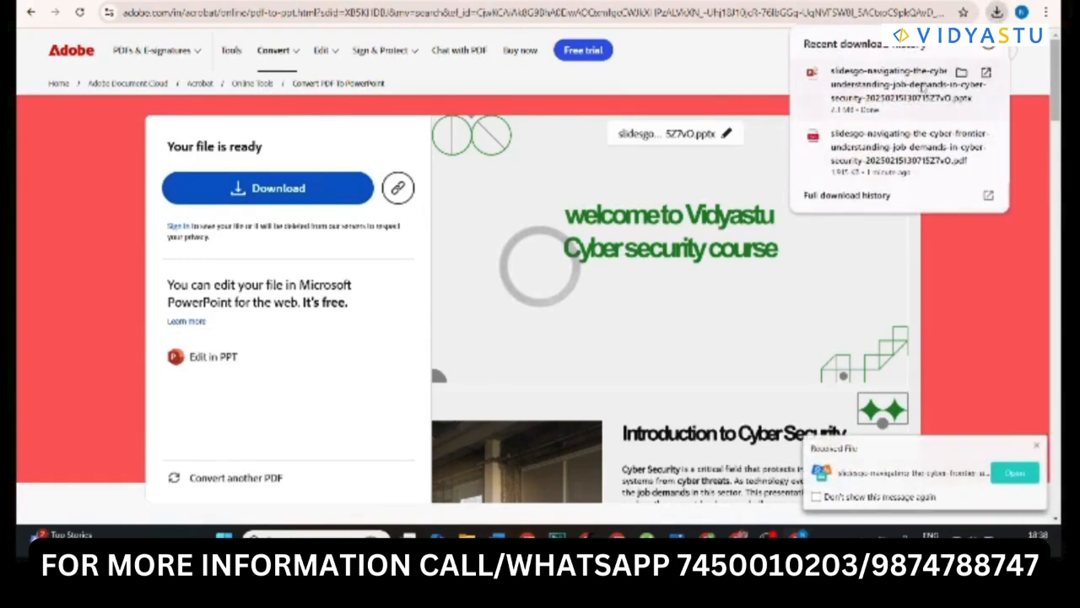
click(918, 98)
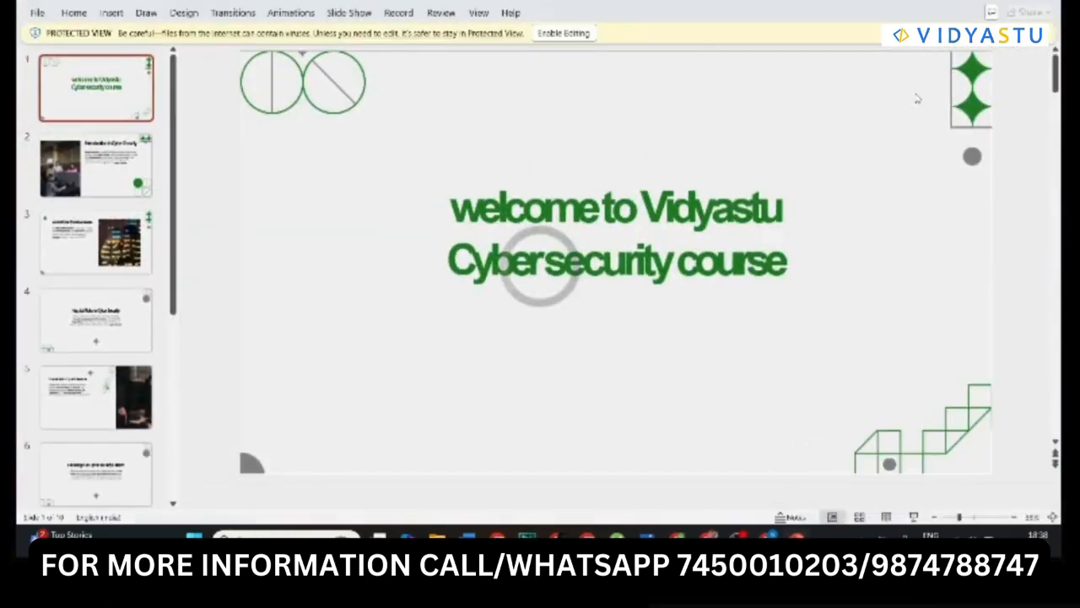
click(591, 33)
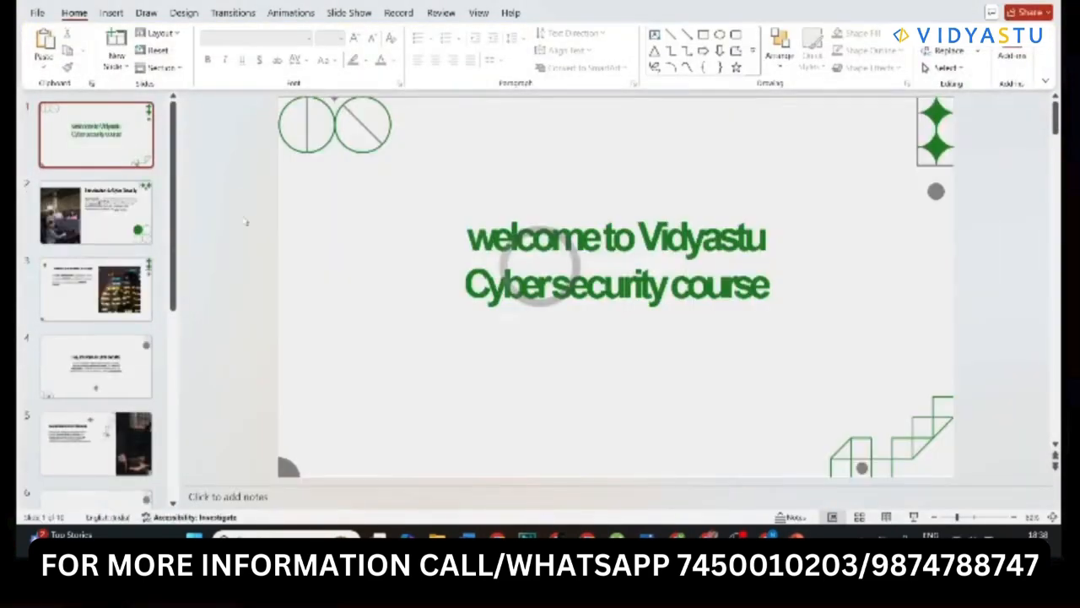
- Look through the slides of the converted presentation, from the title slide to the conclusion
scroll(246, 221, down, 7)
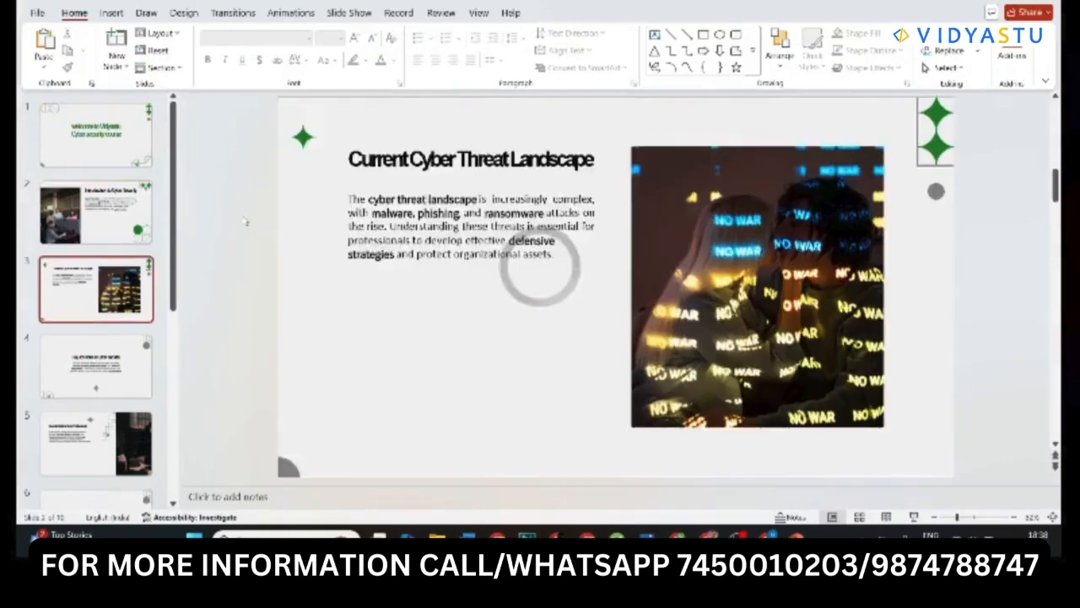
scroll(246, 222, down, 2)
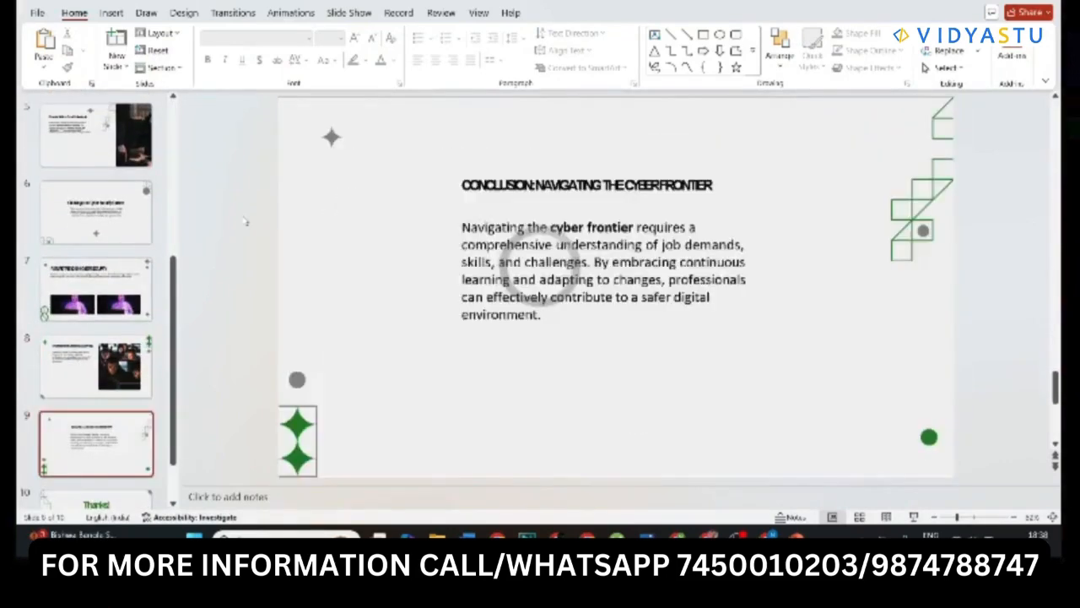
scroll(245, 222, up, 9)
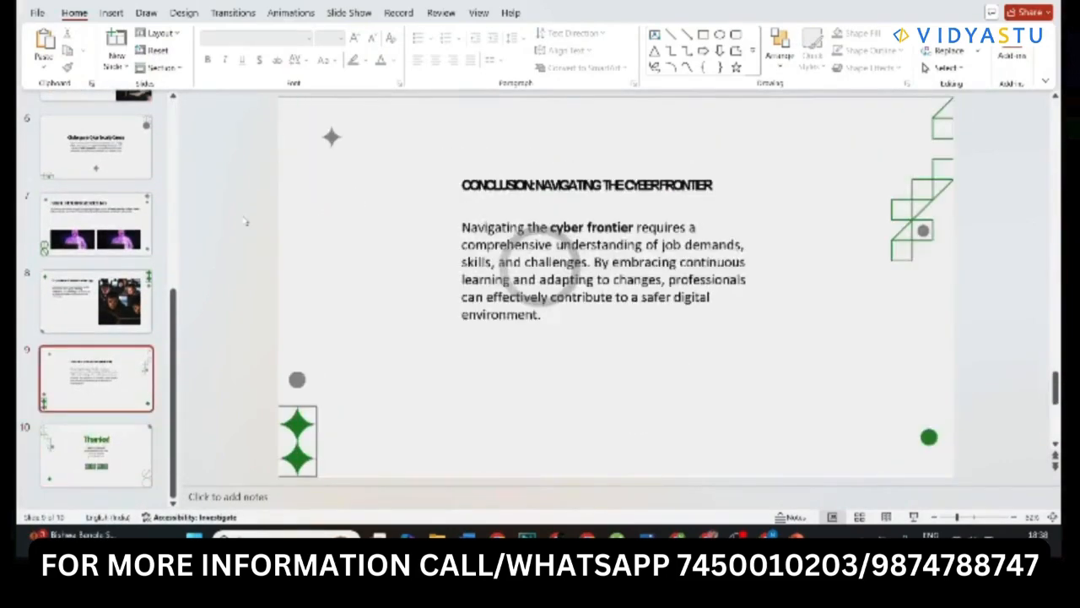